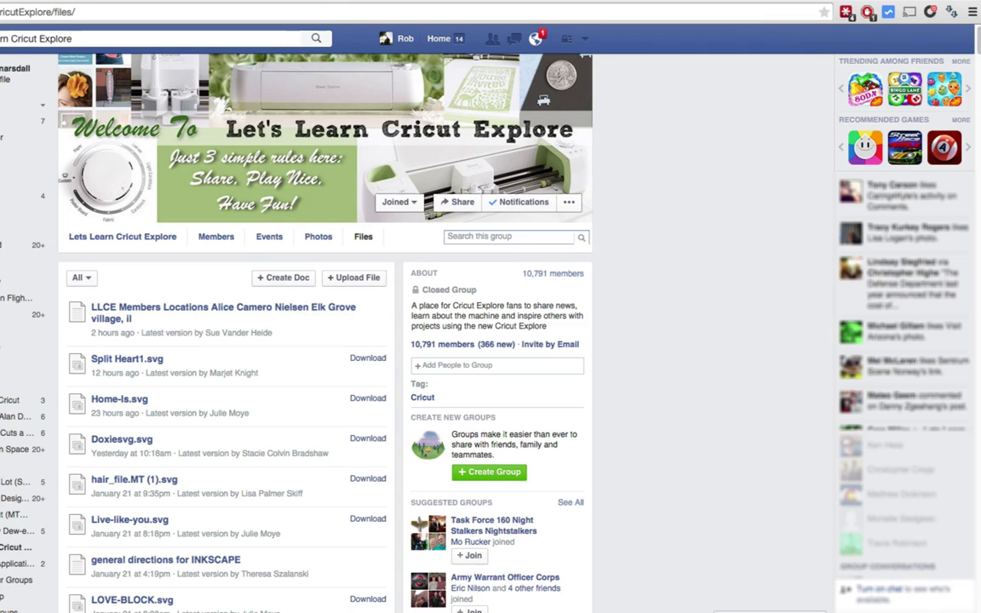
Review the group's Files page and open Download Master's list of JPG, doc, docx, zip and svg links
scroll(324, 340, down, 3)
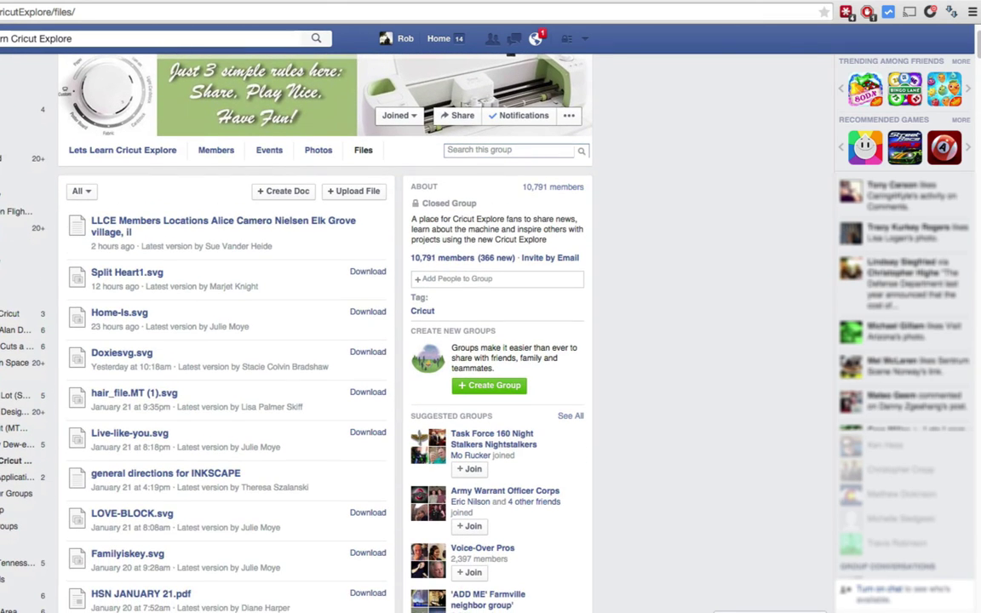
scroll(323, 341, down, 1)
scroll(323, 341, up, 1)
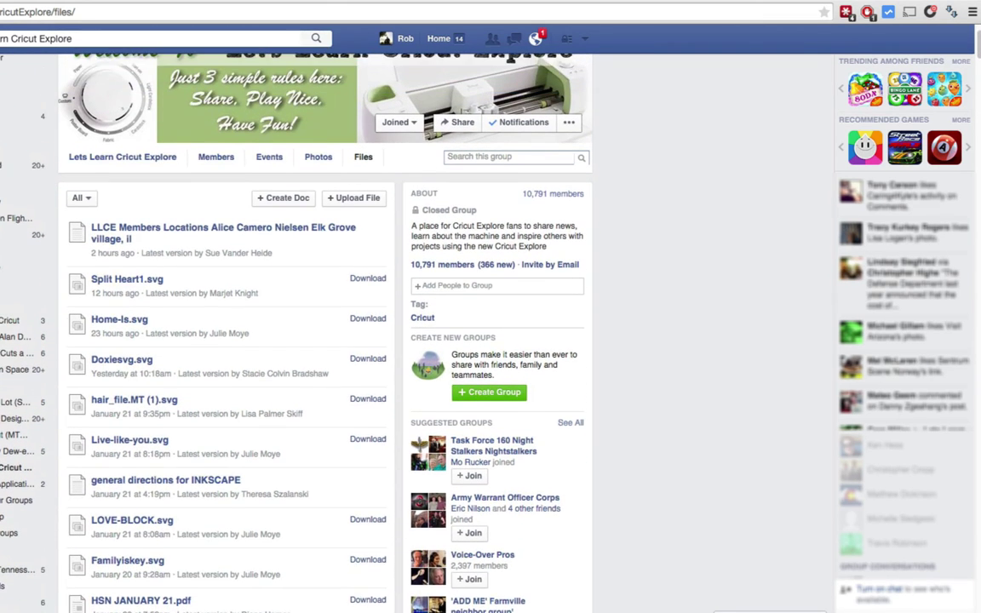
scroll(324, 340, up, 2)
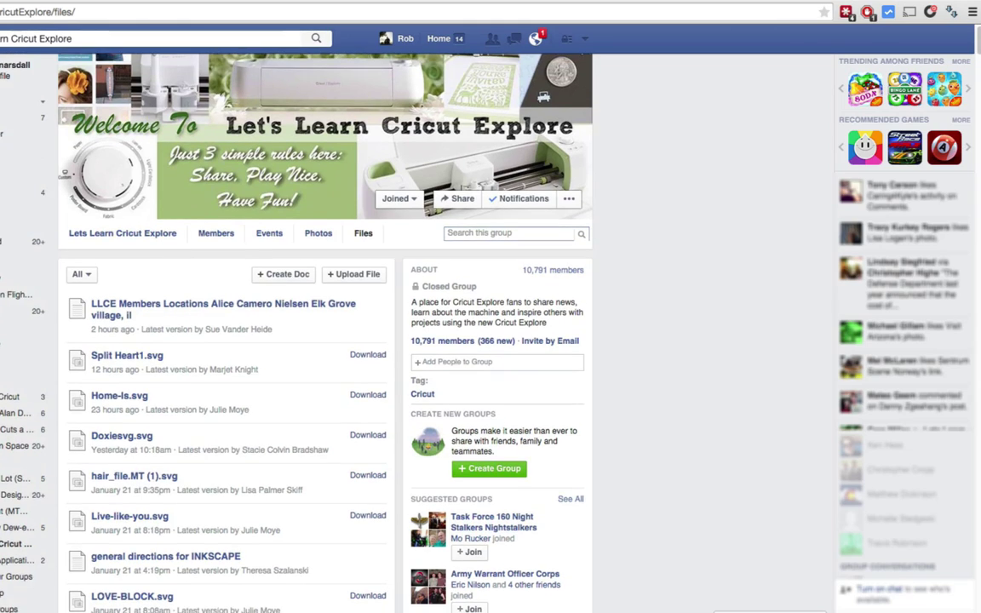
scroll(323, 341, down, 1)
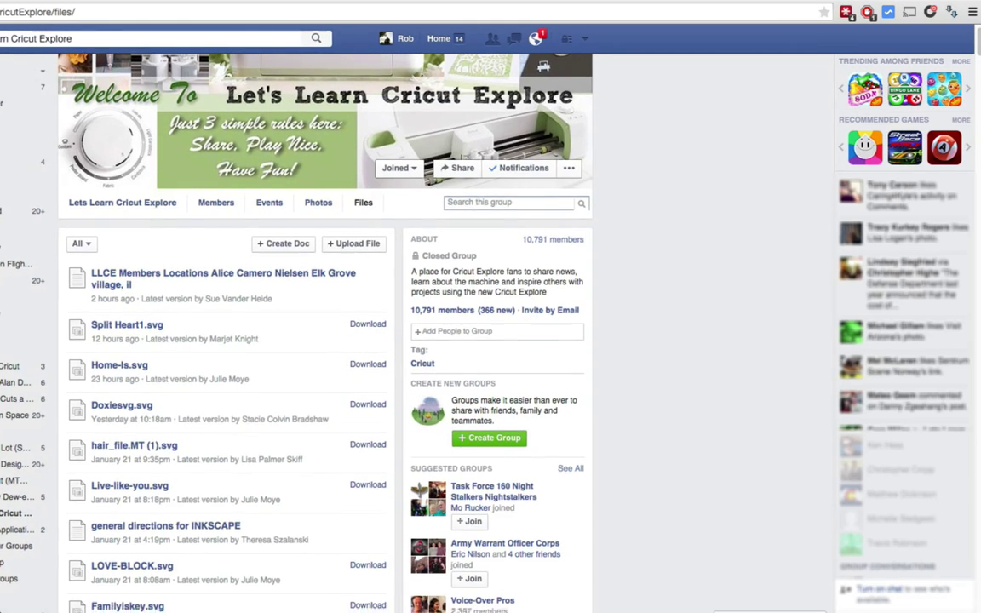
scroll(323, 340, down, 10)
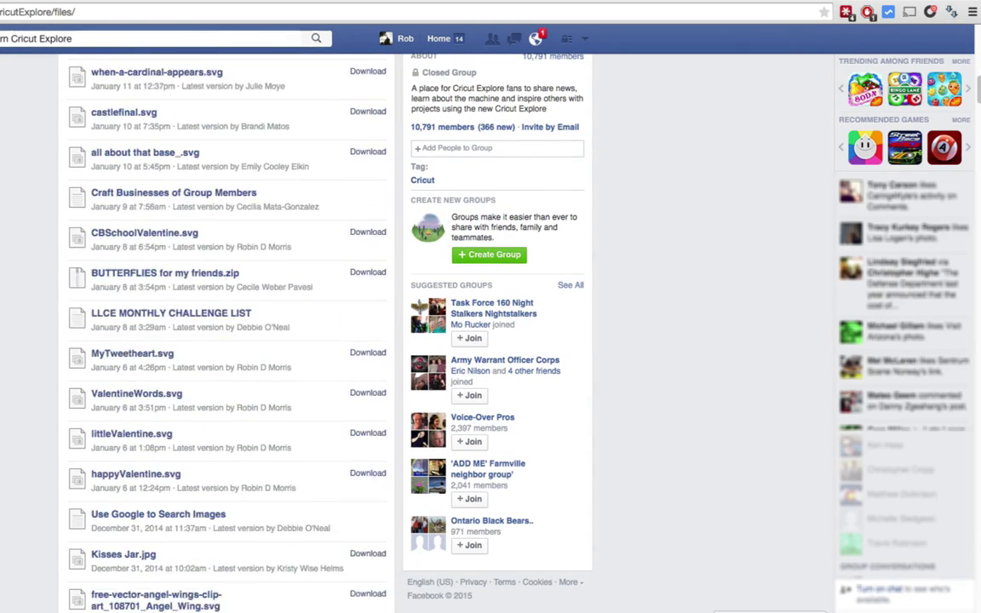
scroll(221, 332, down, 5)
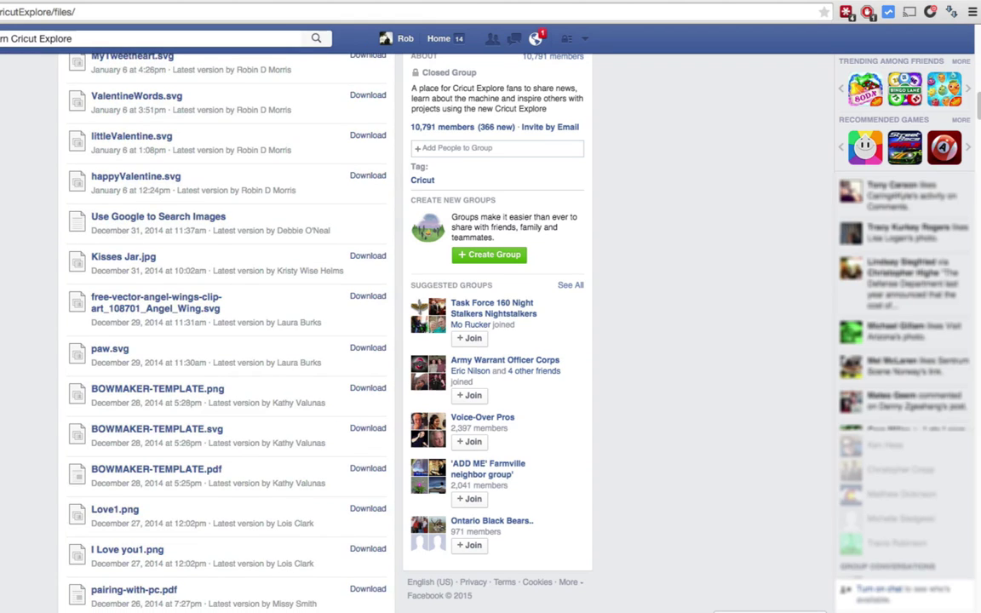
scroll(221, 332, up, 3)
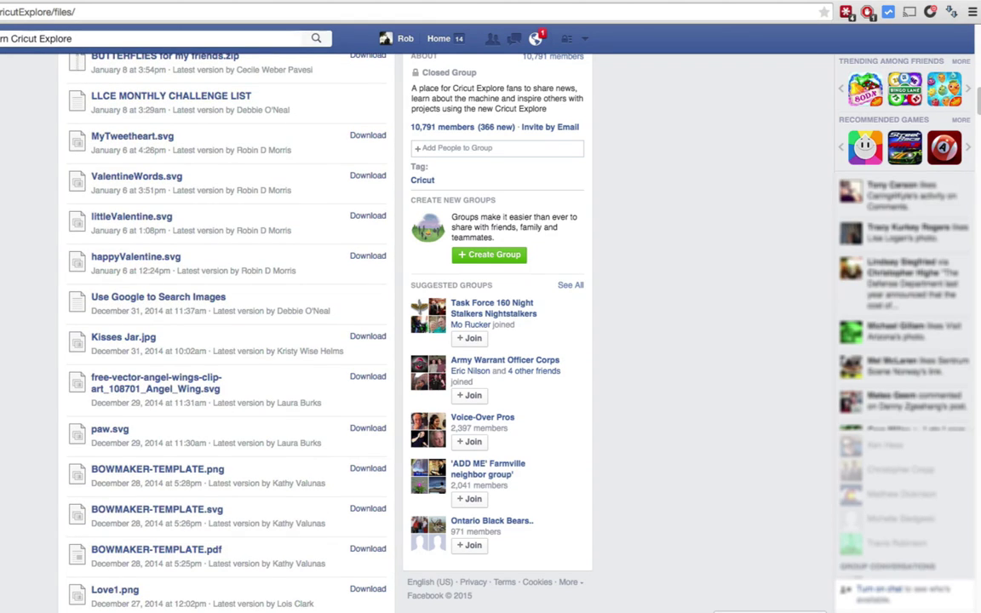
scroll(221, 332, up, 1)
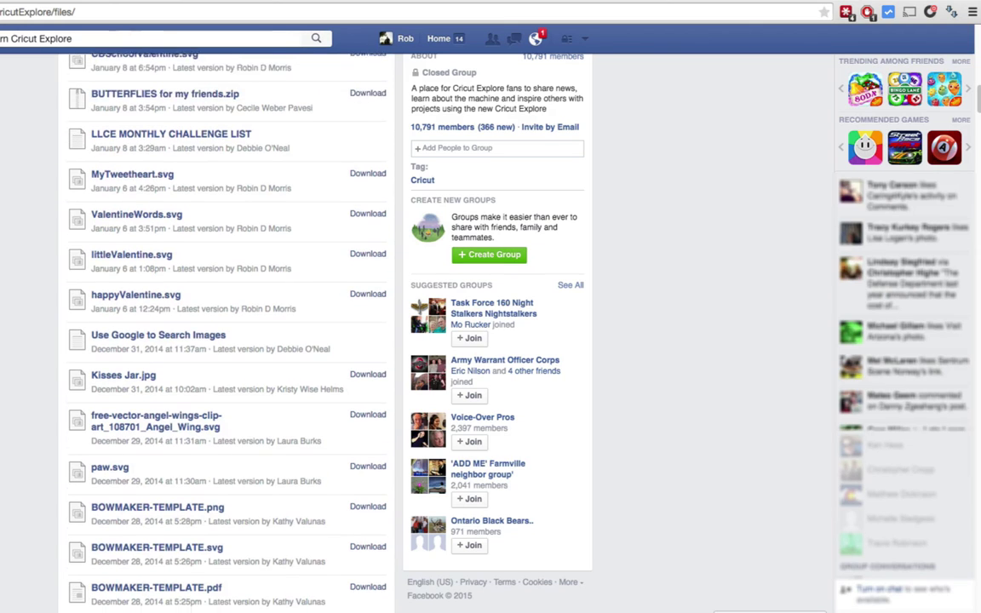
scroll(86, 400, up, 4)
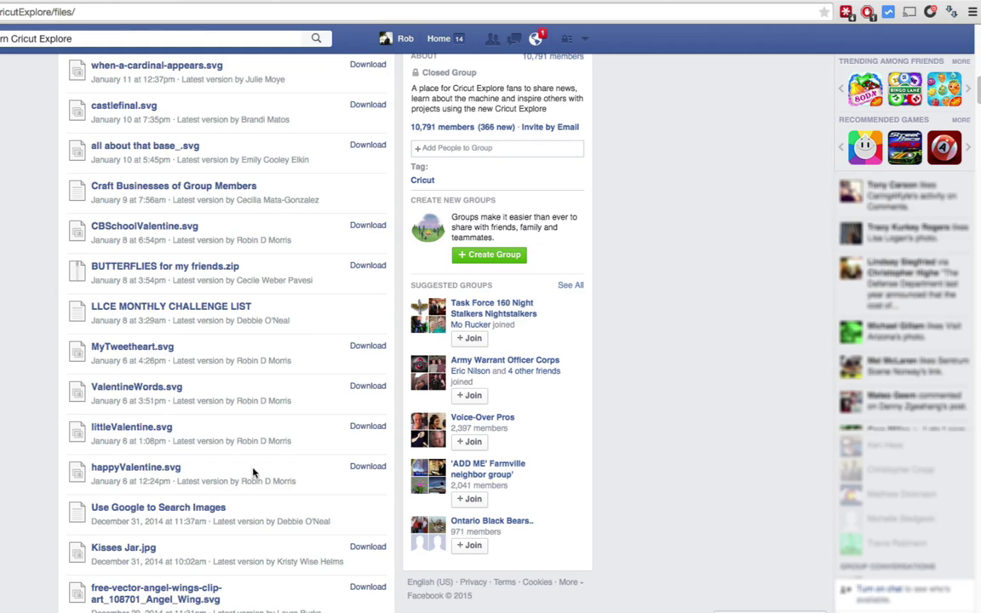
scroll(25, 461, up, 4)
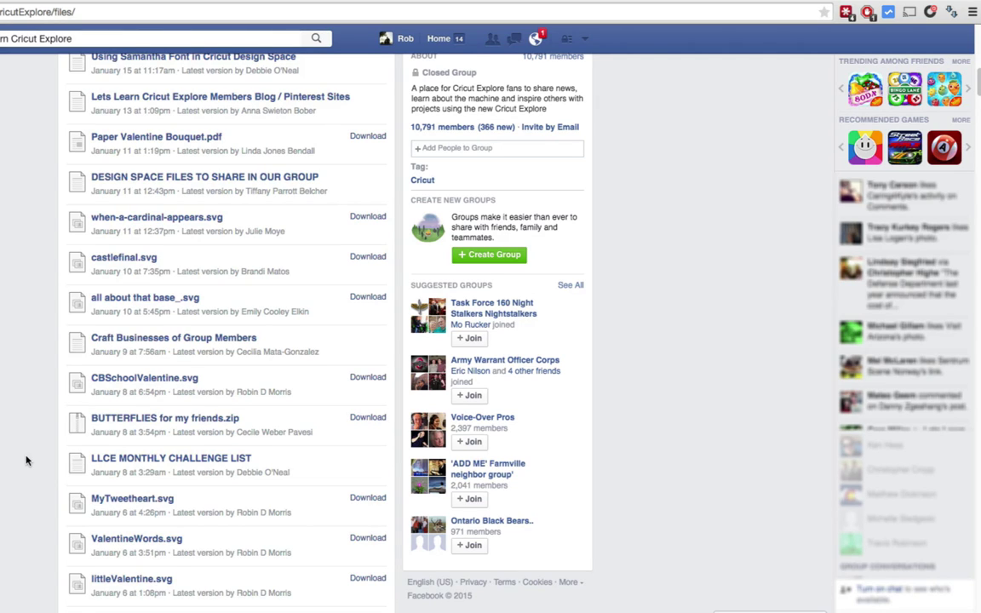
scroll(25, 461, up, 2)
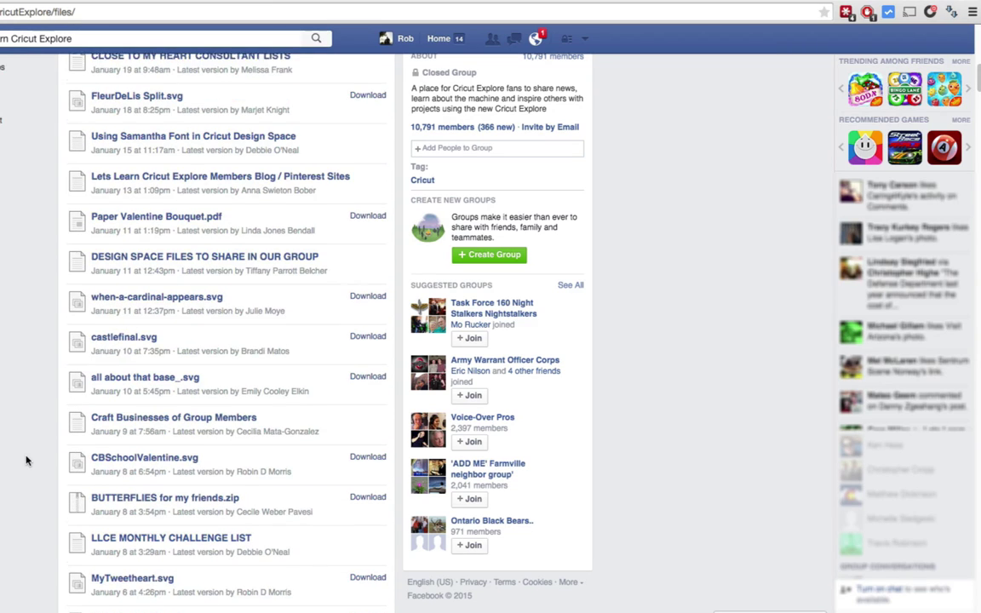
scroll(25, 461, up, 4)
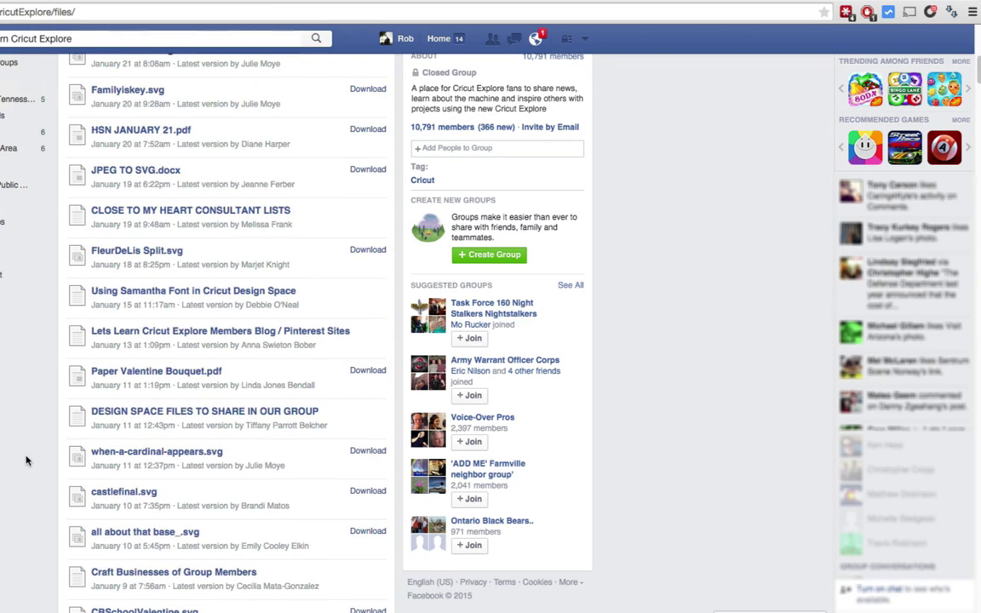
scroll(26, 460, down, 1)
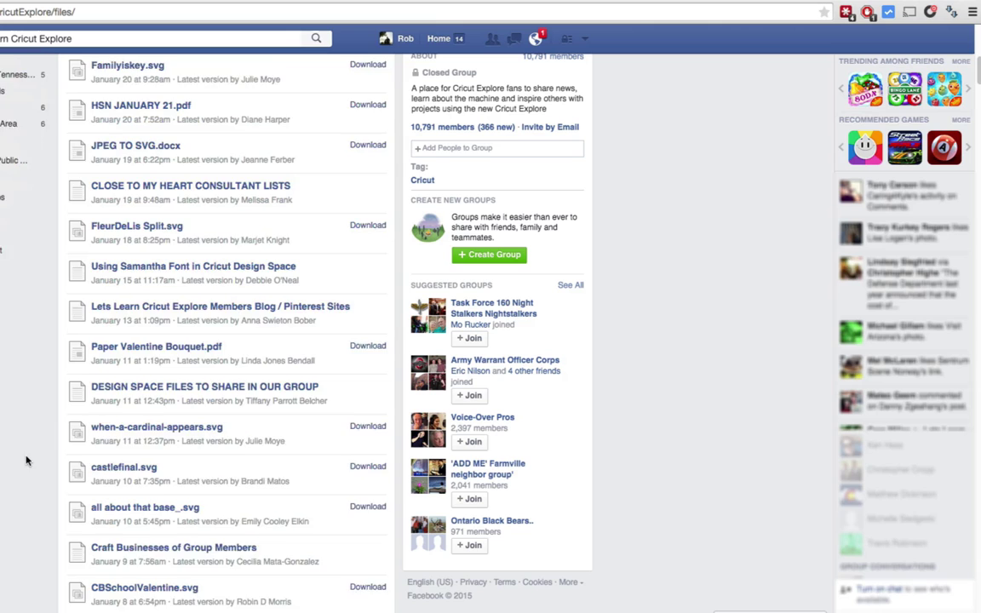
scroll(26, 461, down, 3)
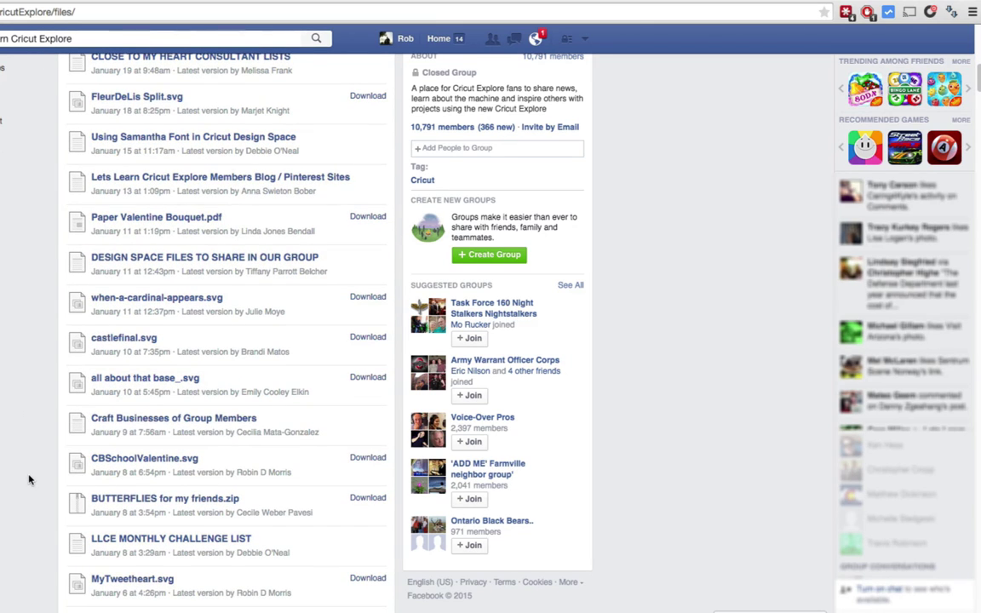
scroll(29, 479, down, 3)
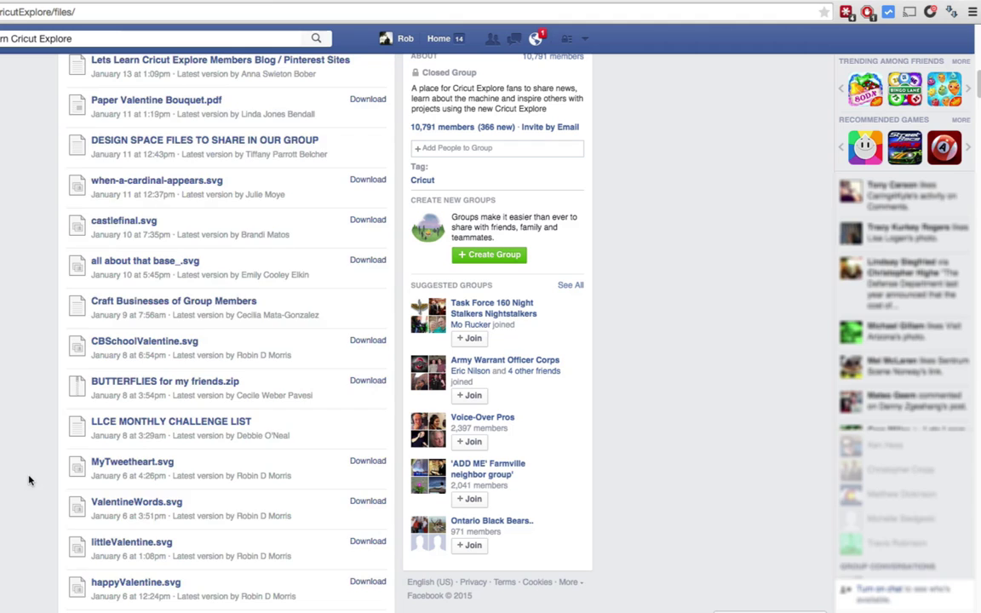
scroll(29, 479, down, 2)
scroll(29, 479, up, 5)
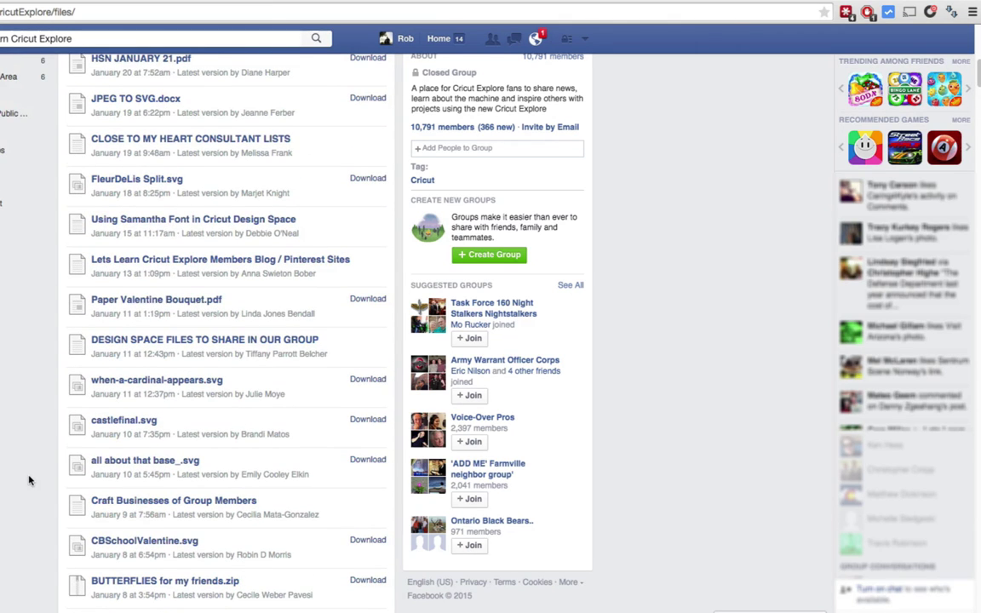
scroll(29, 479, down, 6)
scroll(29, 479, down, 2)
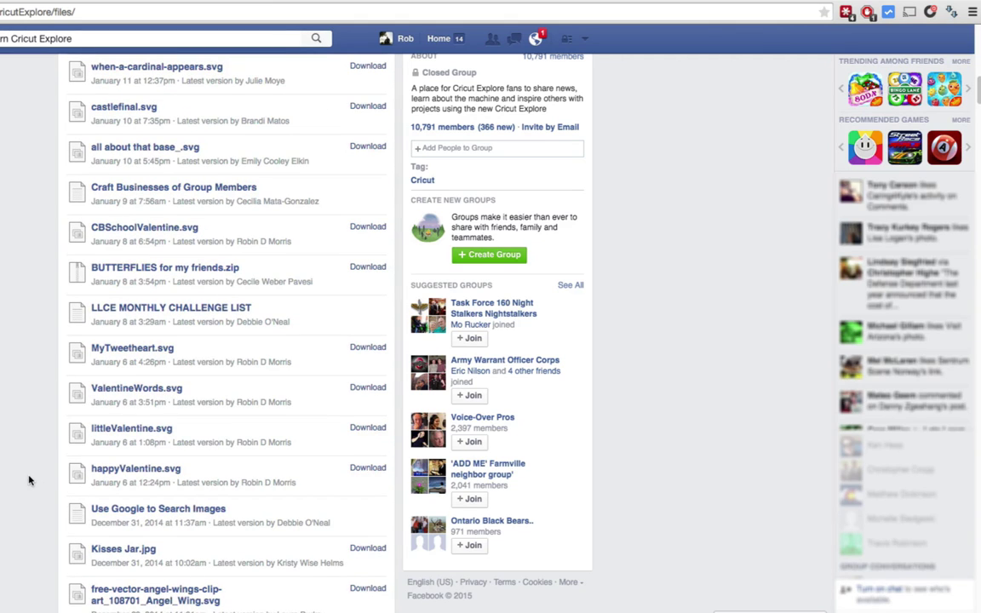
scroll(29, 479, up, 8)
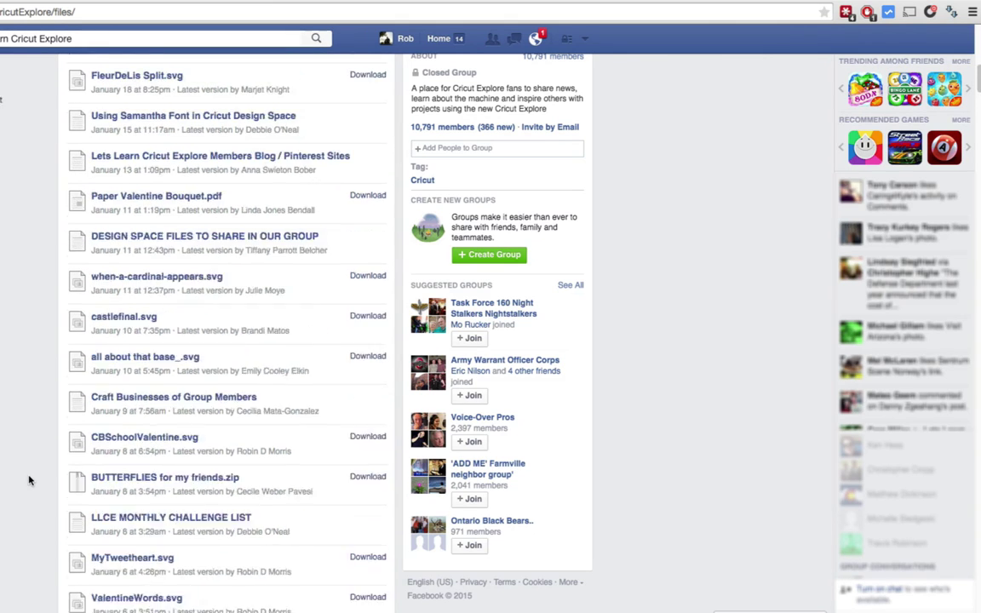
scroll(29, 481, up, 20)
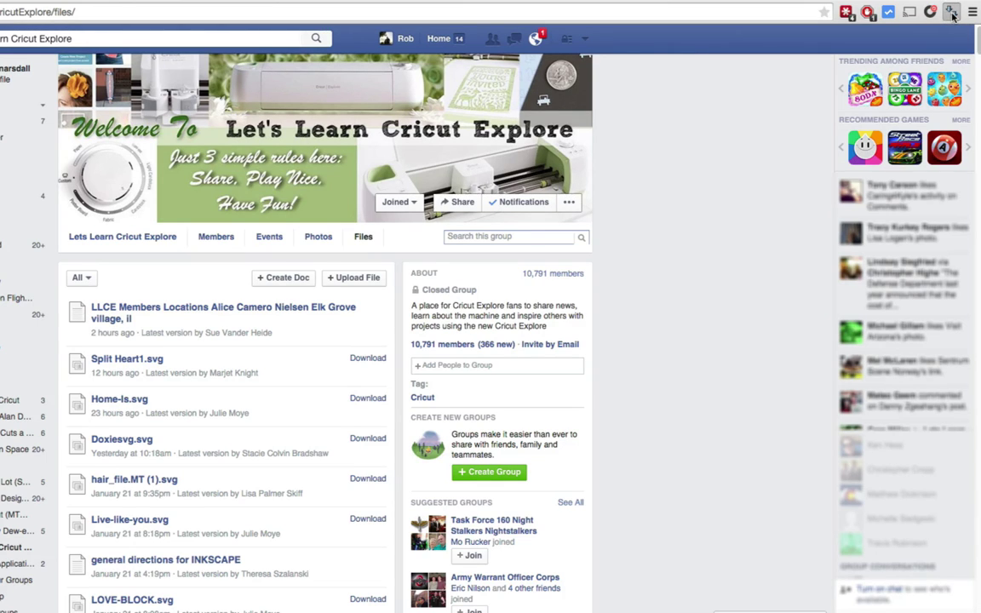
click(952, 14)
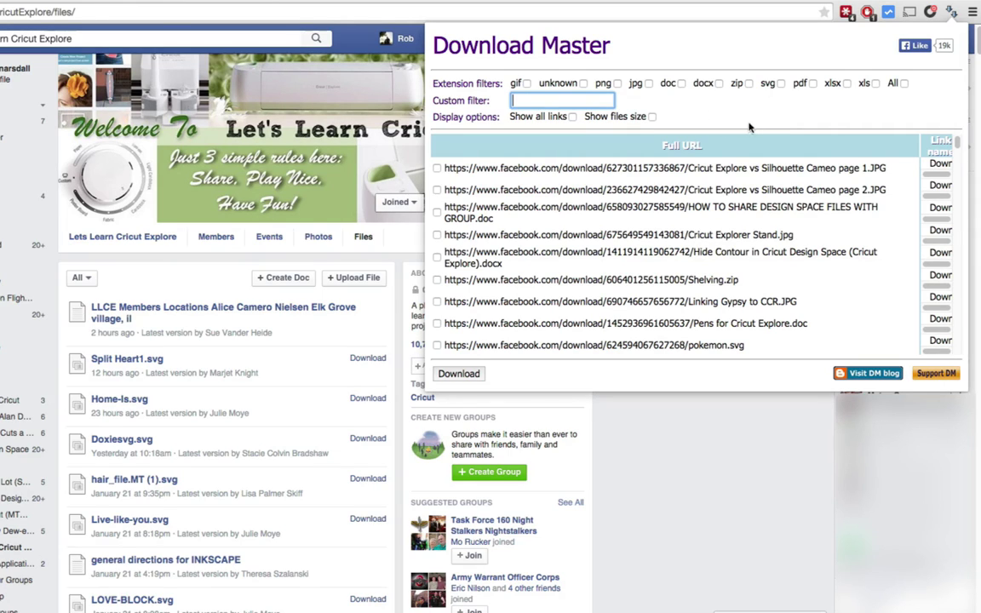
click(781, 89)
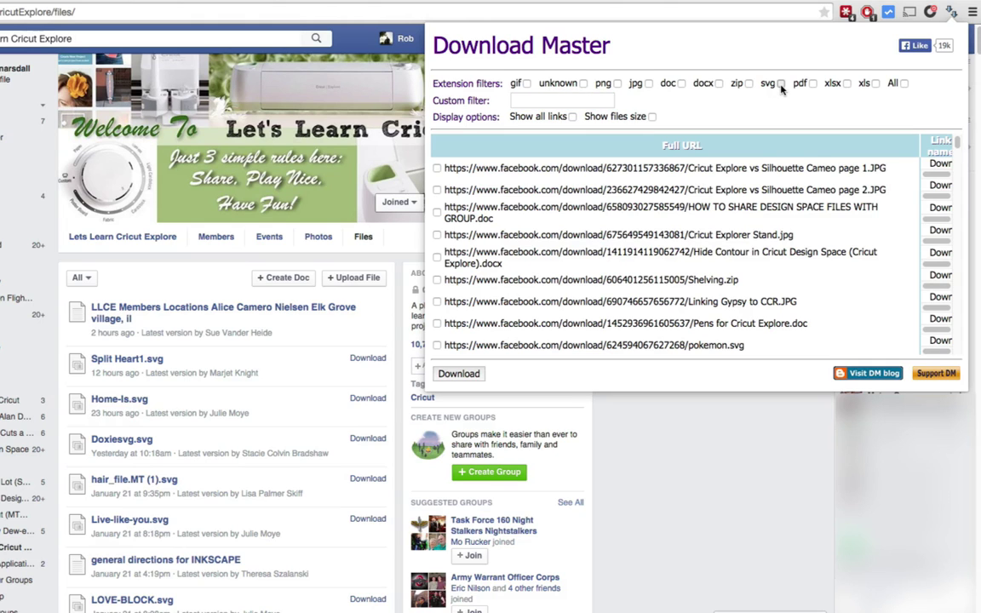
Turn on the svg filter and confirm every .svg link is ticked while JPG, doc and zip stay unticked
click(780, 84)
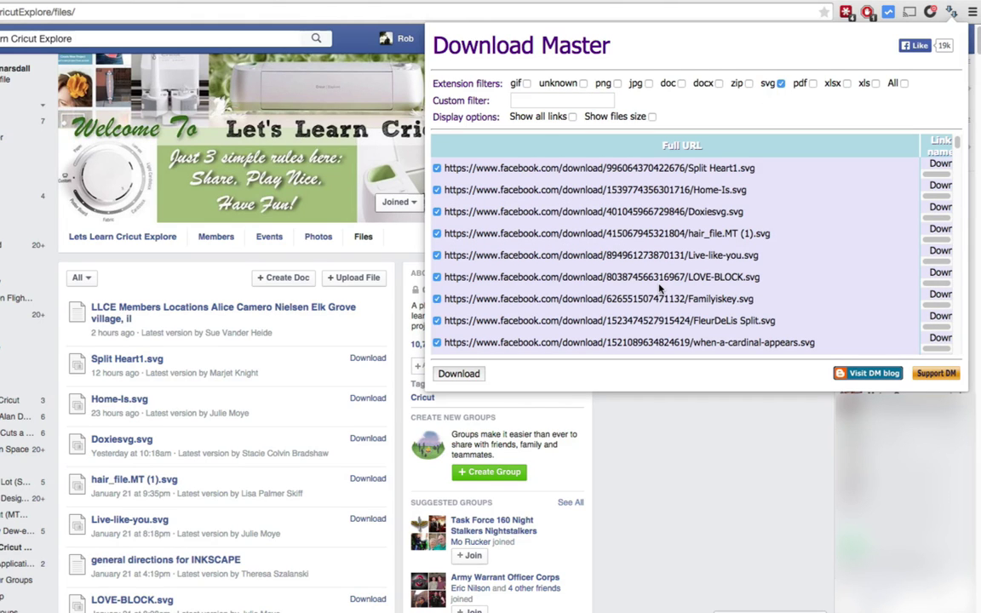
scroll(593, 260, down, 5)
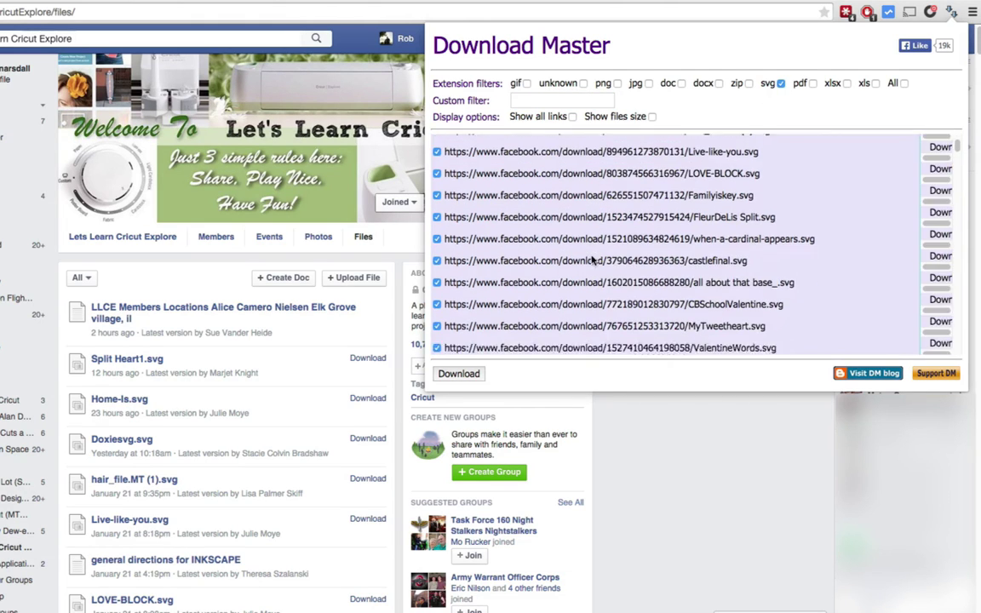
scroll(593, 259, down, 10)
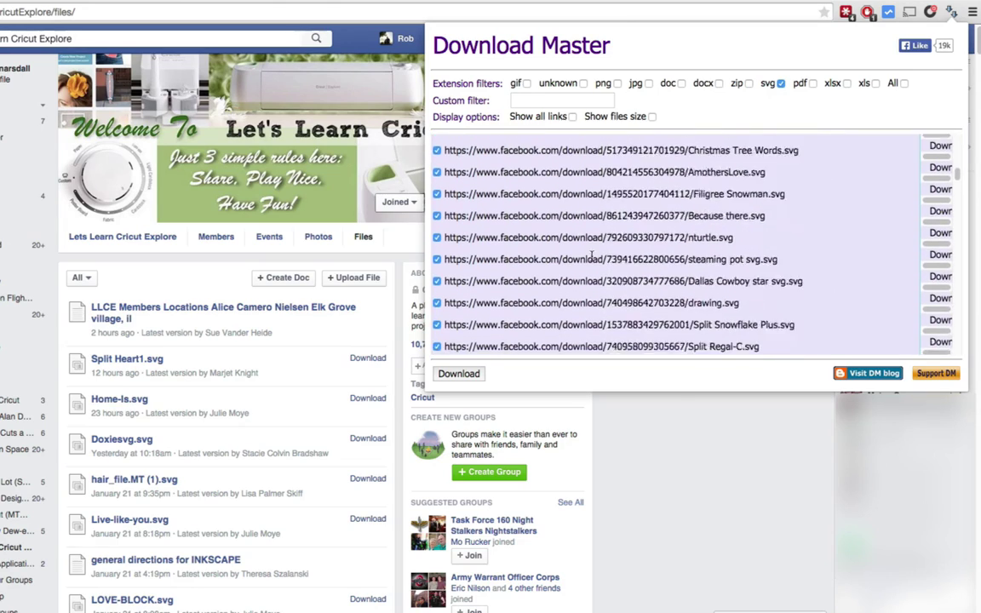
scroll(593, 260, down, 10)
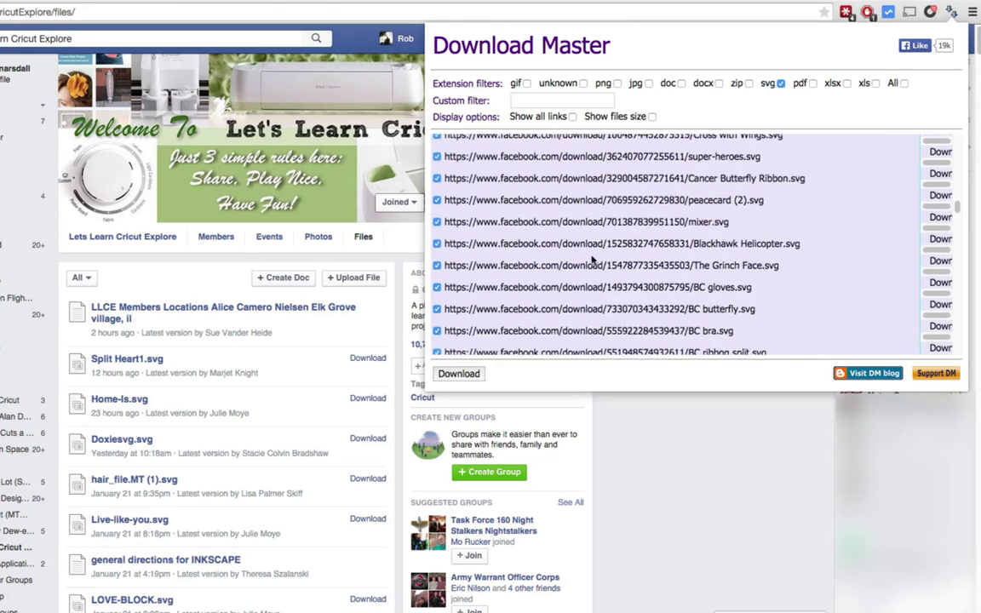
scroll(594, 260, down, 3)
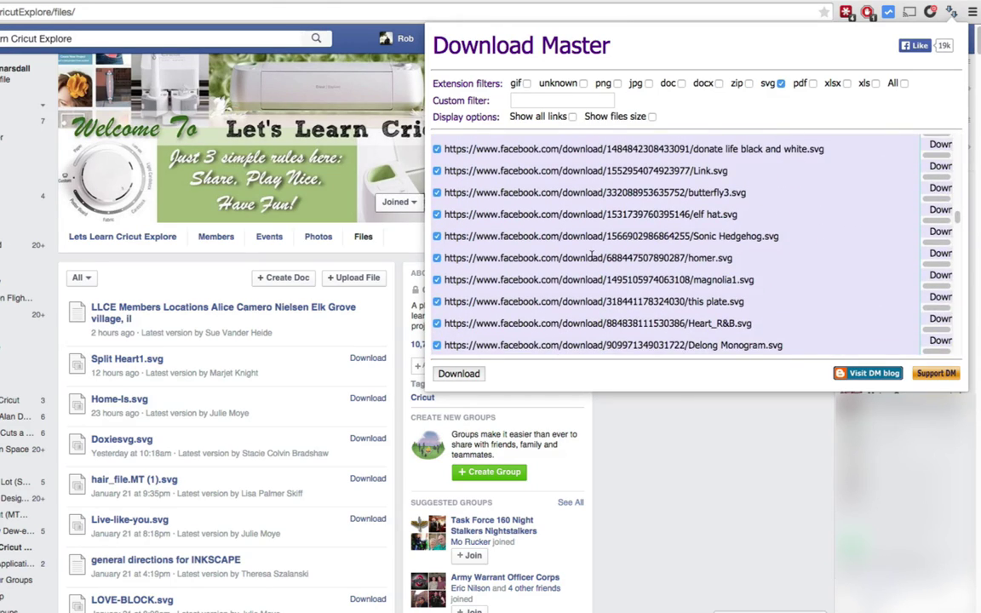
scroll(591, 255, down, 10)
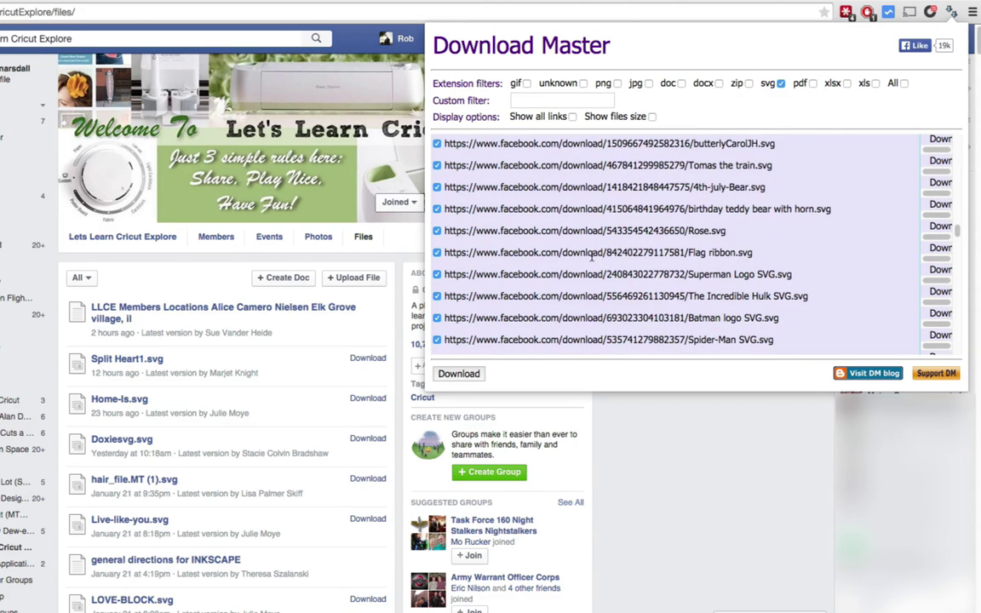
scroll(593, 260, down, 10)
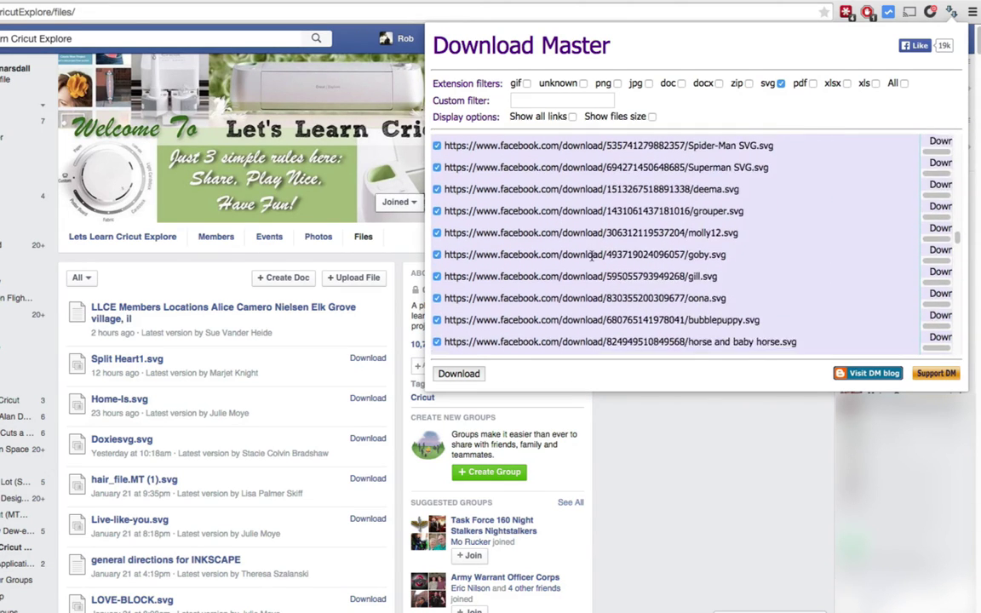
scroll(593, 260, down, 3)
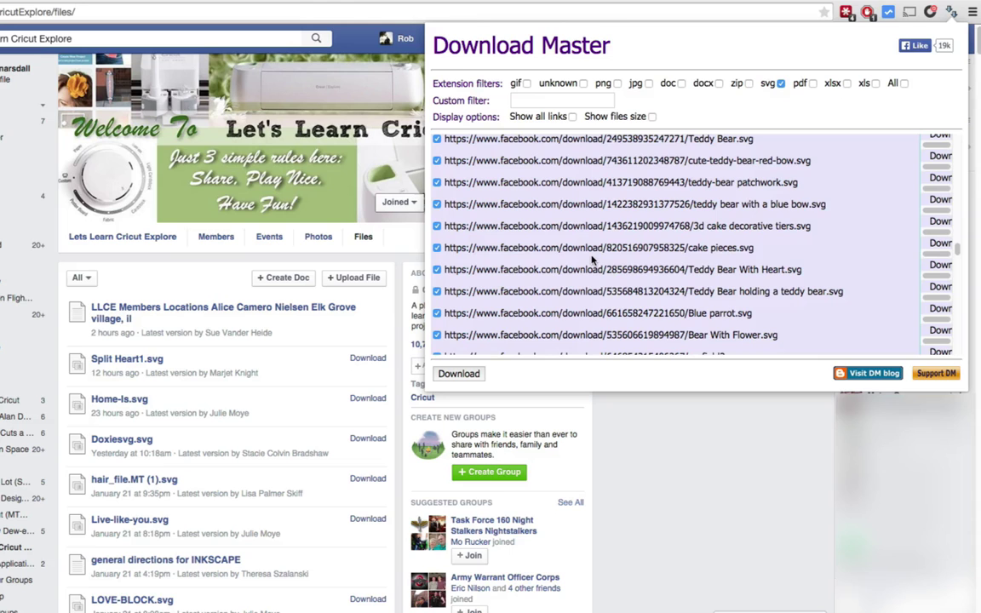
scroll(594, 259, down, 10)
scroll(594, 259, up, 6)
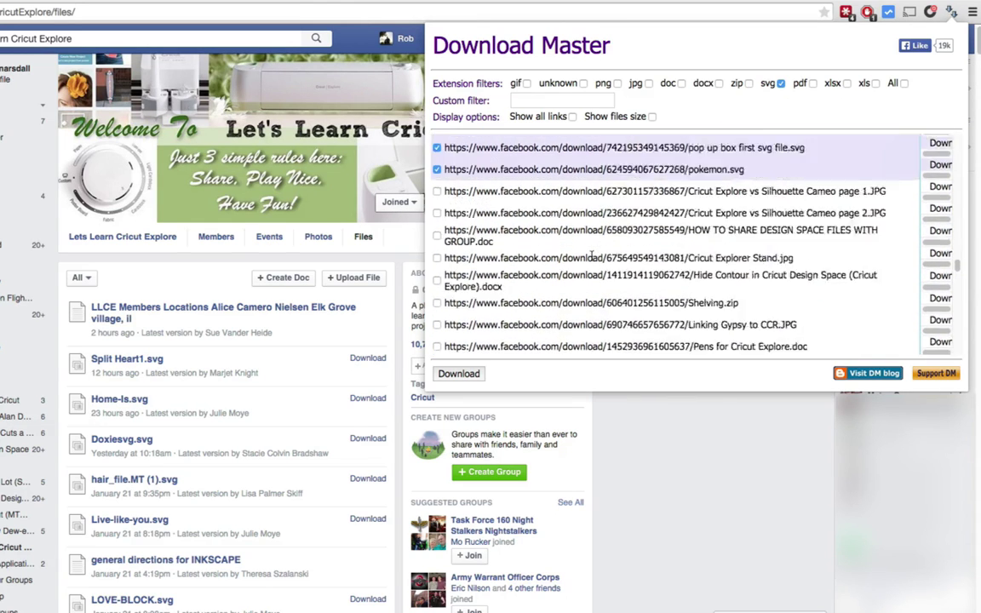
scroll(593, 260, down, 2)
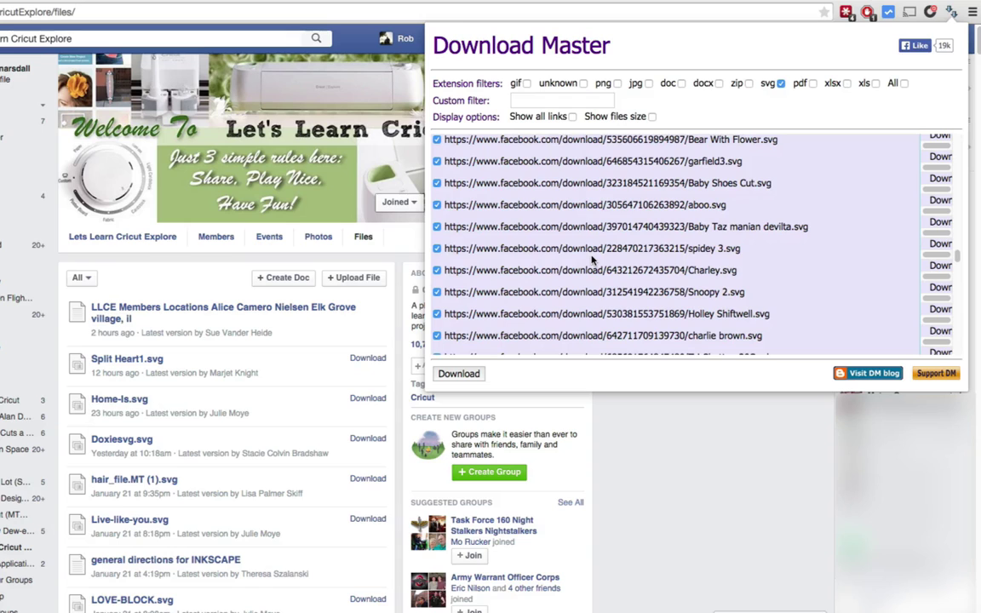
scroll(594, 260, down, 6)
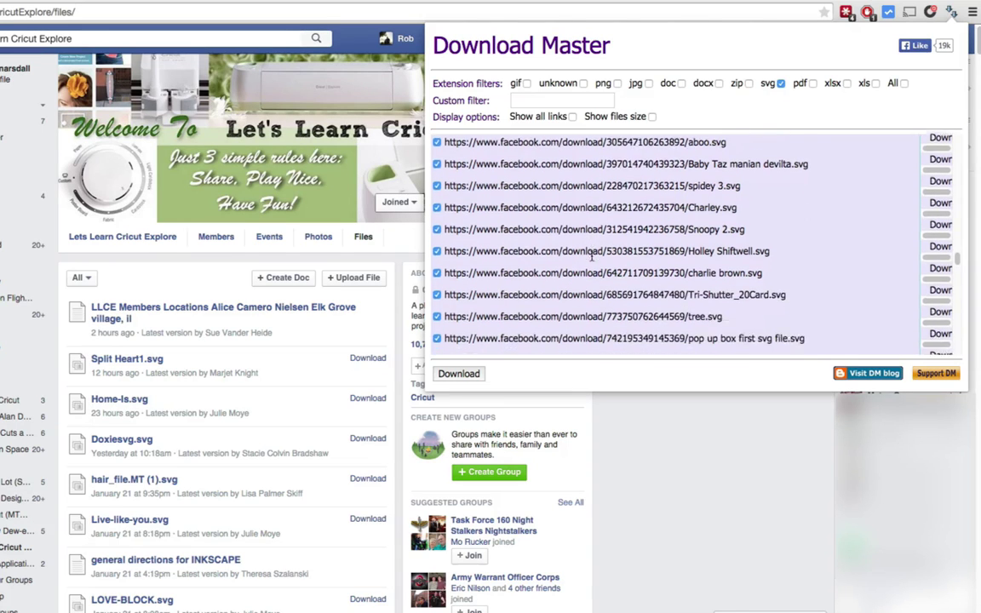
scroll(593, 259, down, 1)
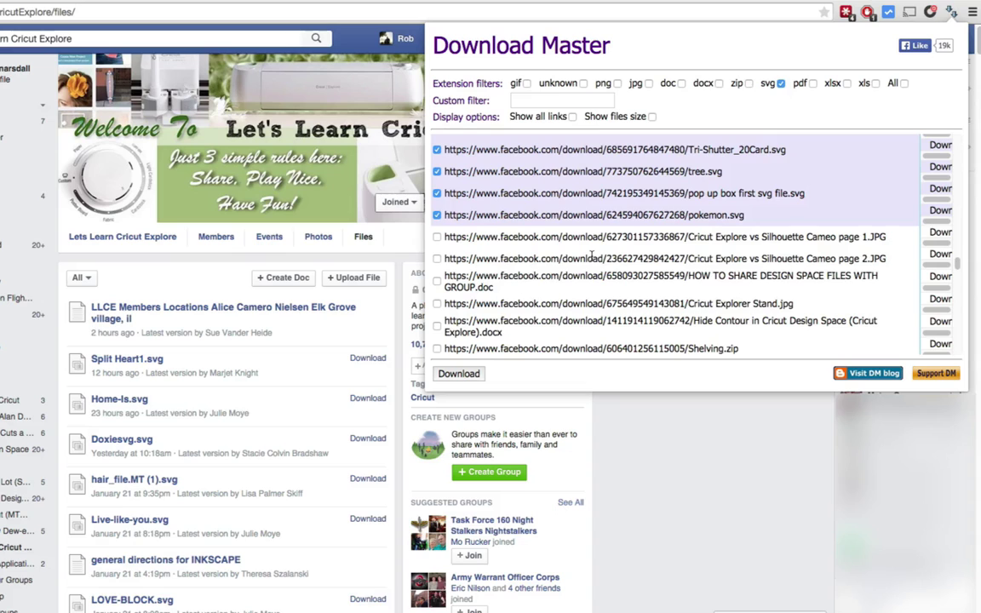
scroll(537, 260, up, 3)
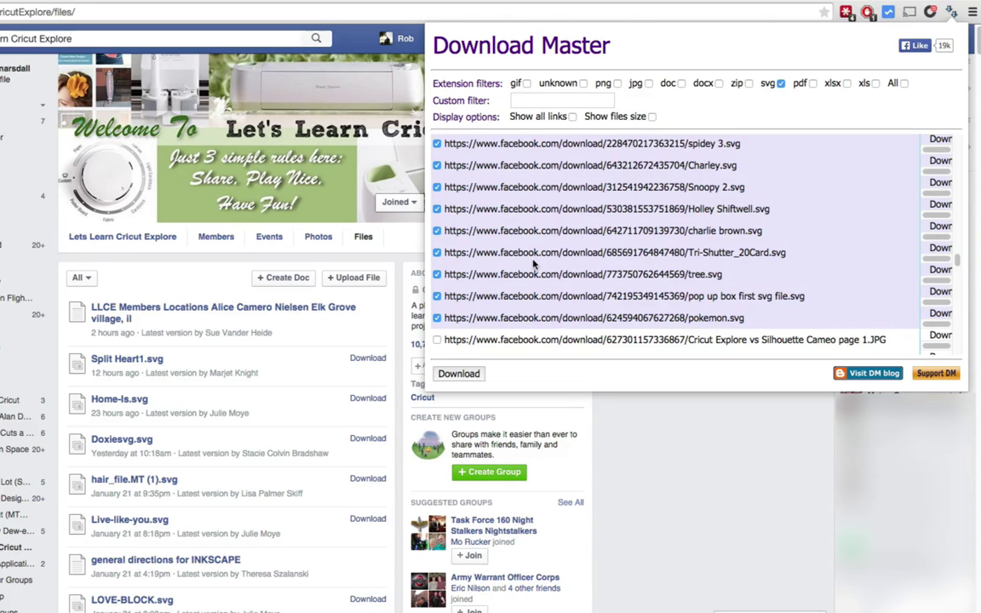
scroll(534, 265, down, 1)
scroll(534, 263, up, 1)
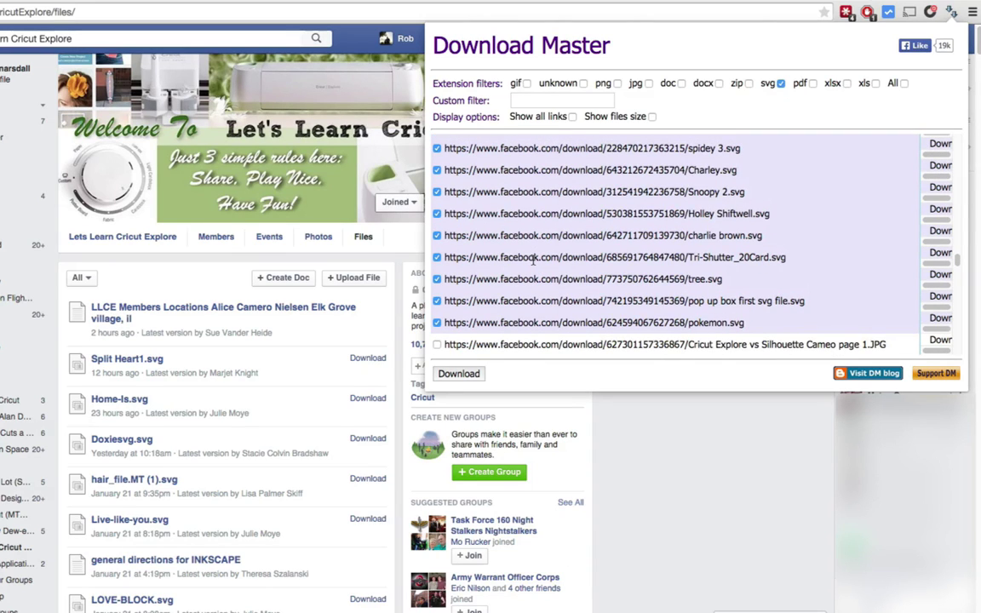
Download the ticked SVGs into svg_group and browse the 159 files, selecting Sonic Hedgehog.svg and BC bra.svg
click(456, 376)
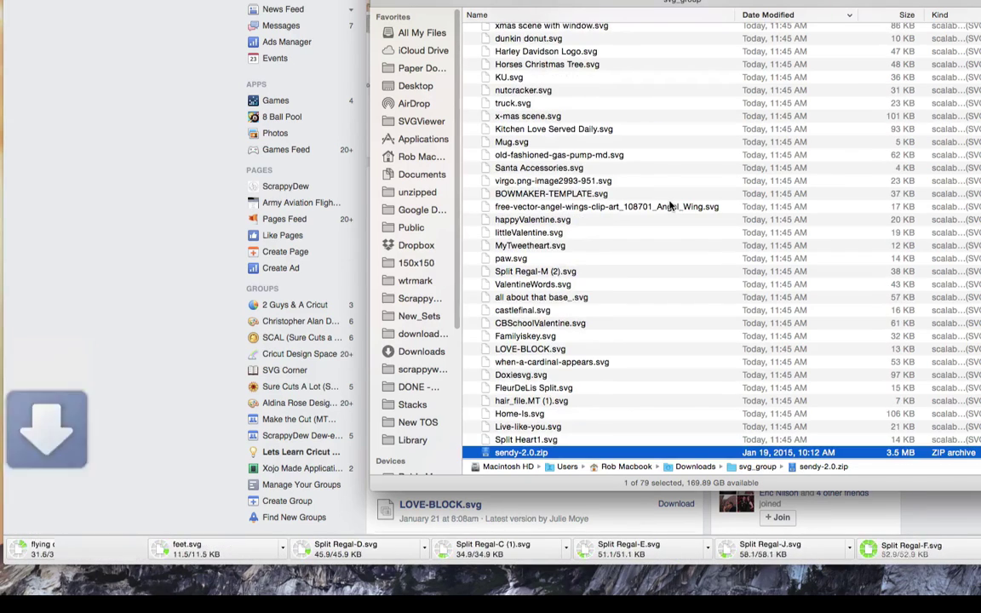
click(592, 246)
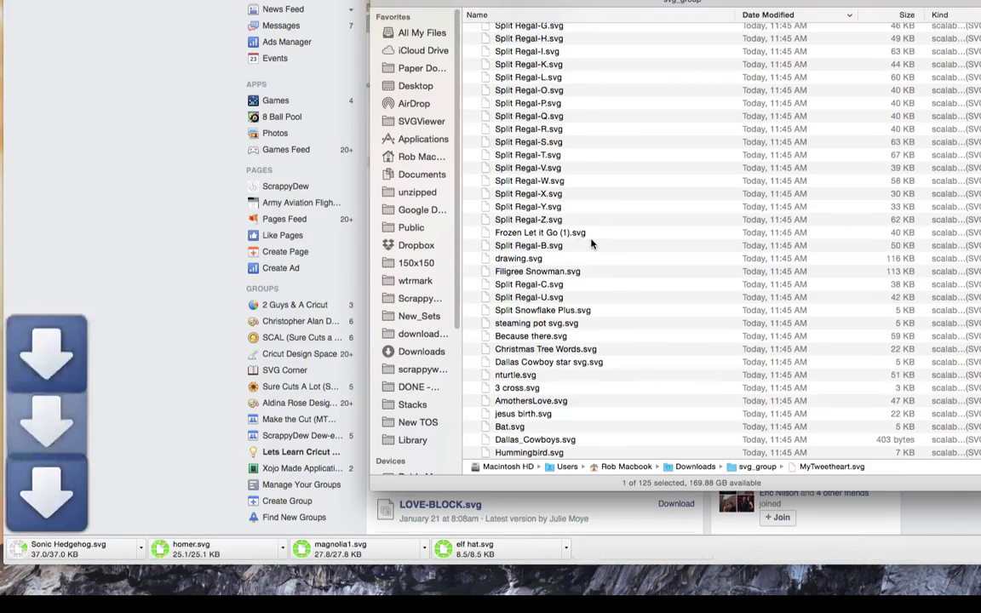
scroll(592, 245, down, 8)
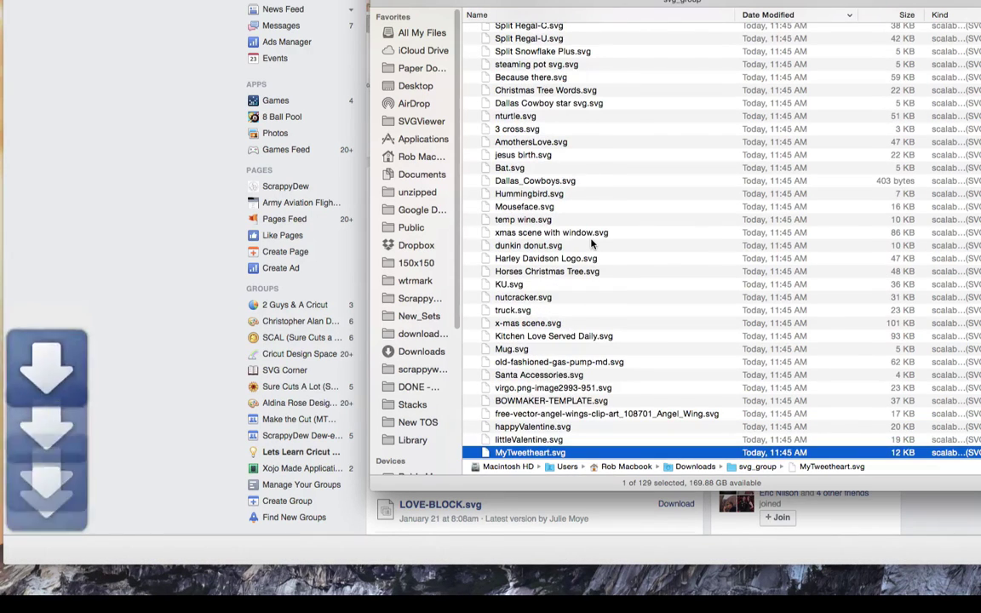
scroll(592, 245, down, 8)
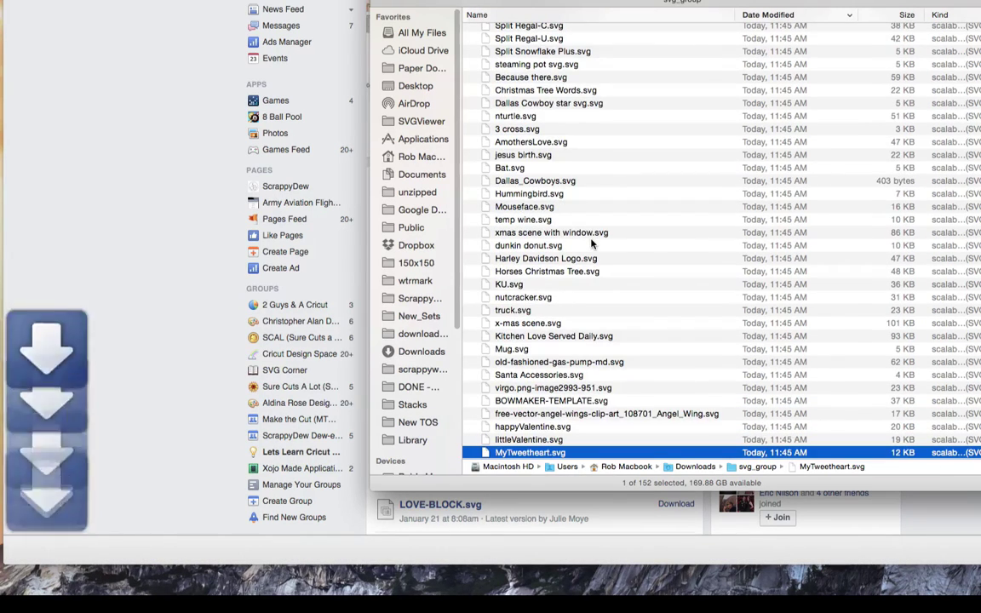
scroll(592, 246, down, 5)
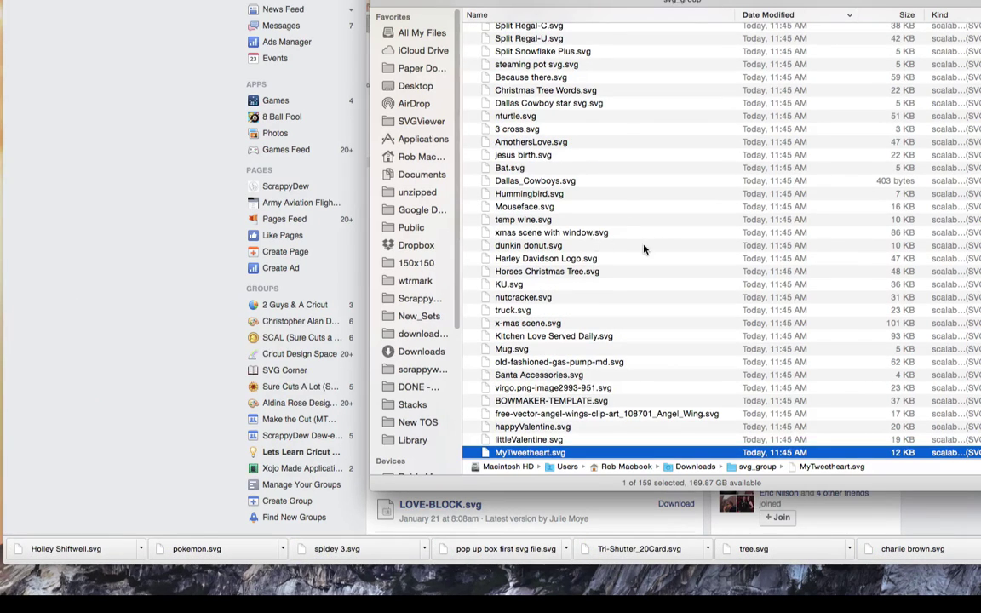
scroll(644, 247, up, 10)
scroll(644, 248, up, 5)
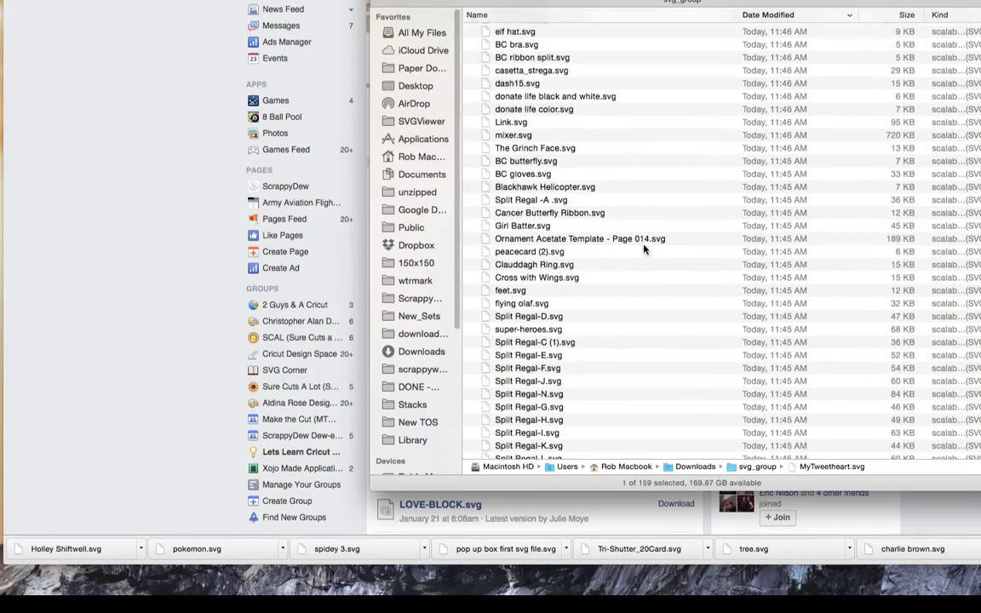
scroll(643, 249, up, 3)
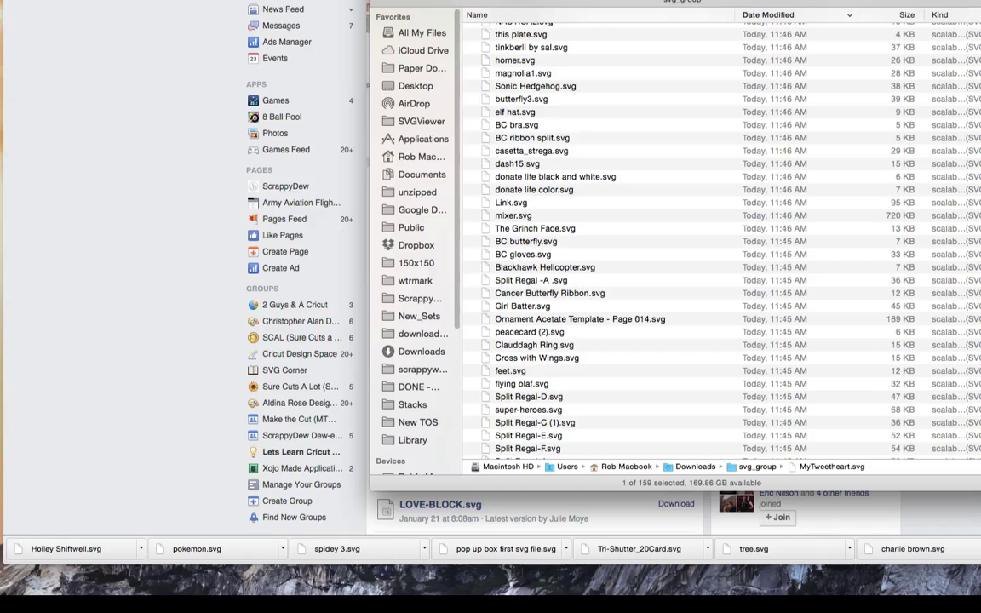
click(543, 88)
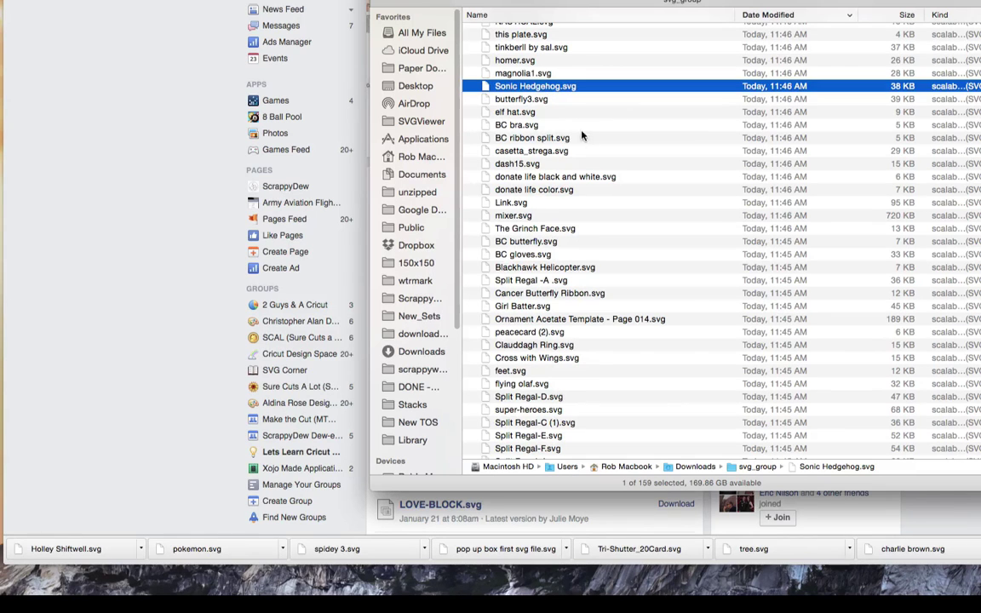
click(582, 125)
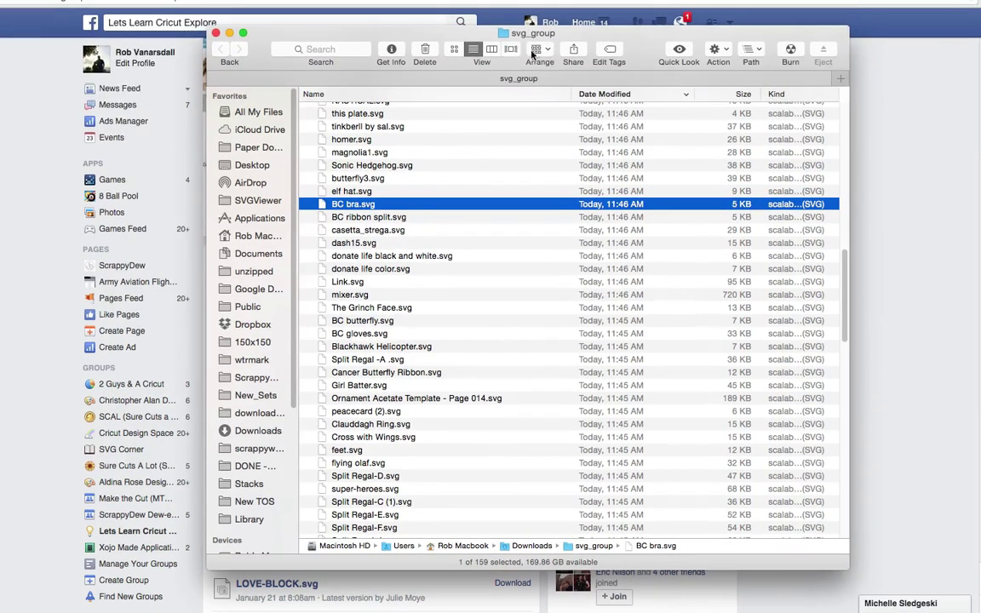
Show svg_group as large icon previews, scroll through them, and place SVG Viewer at the top-left
click(453, 48)
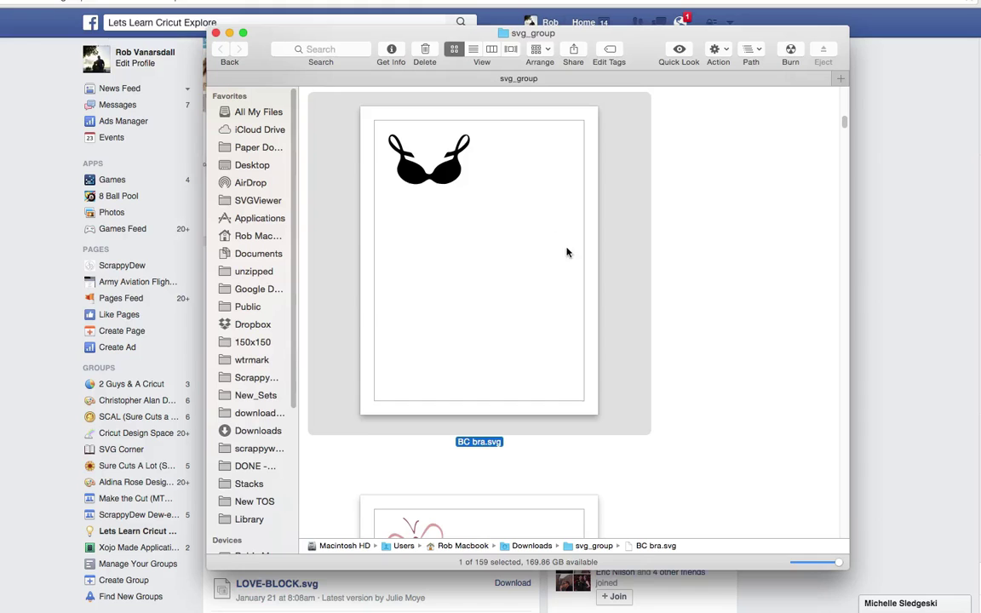
scroll(712, 383, down, 5)
scroll(711, 384, down, 10)
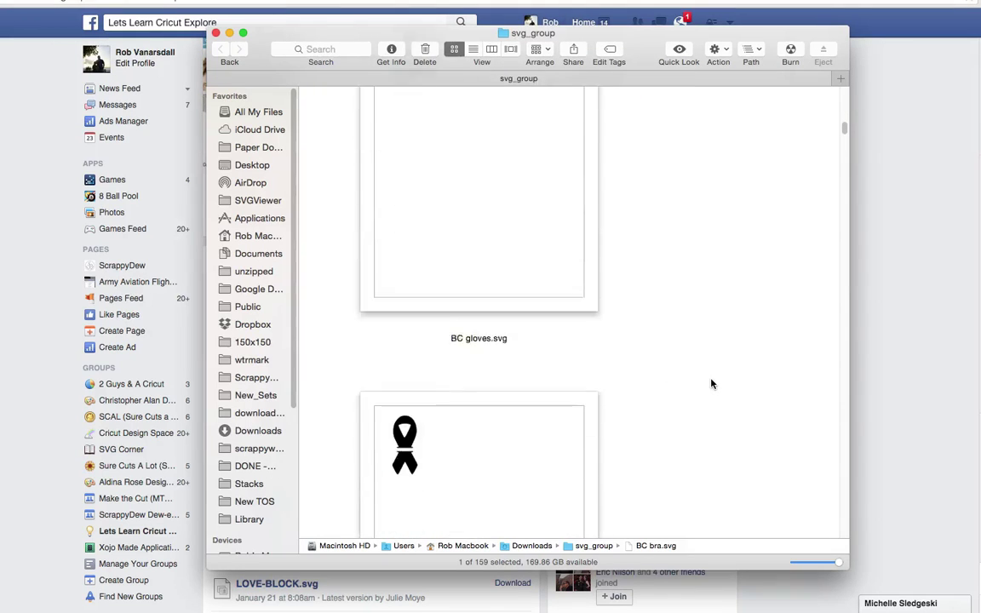
scroll(712, 384, down, 5)
scroll(711, 384, up, 12)
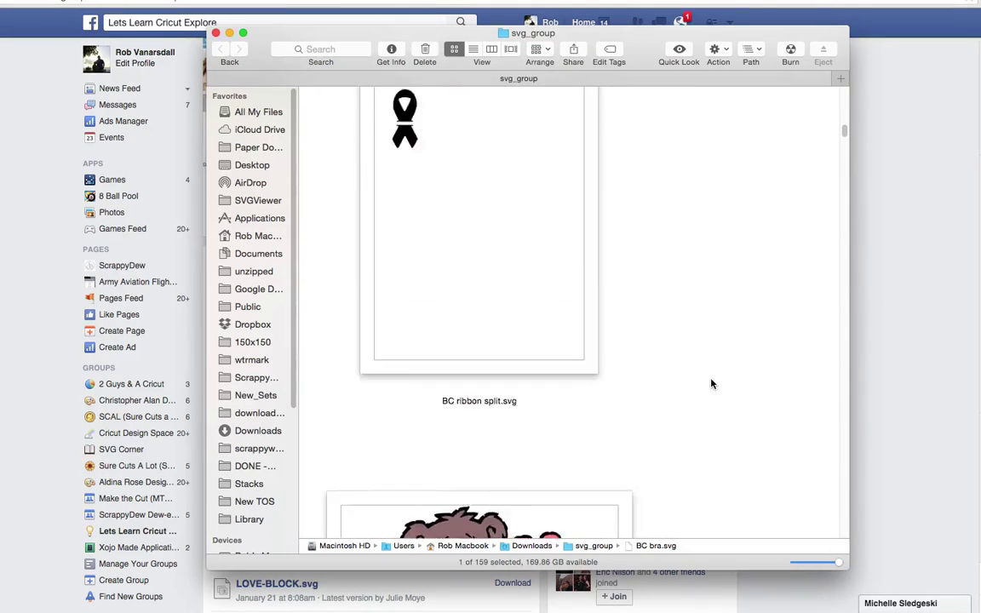
scroll(711, 381, up, 15)
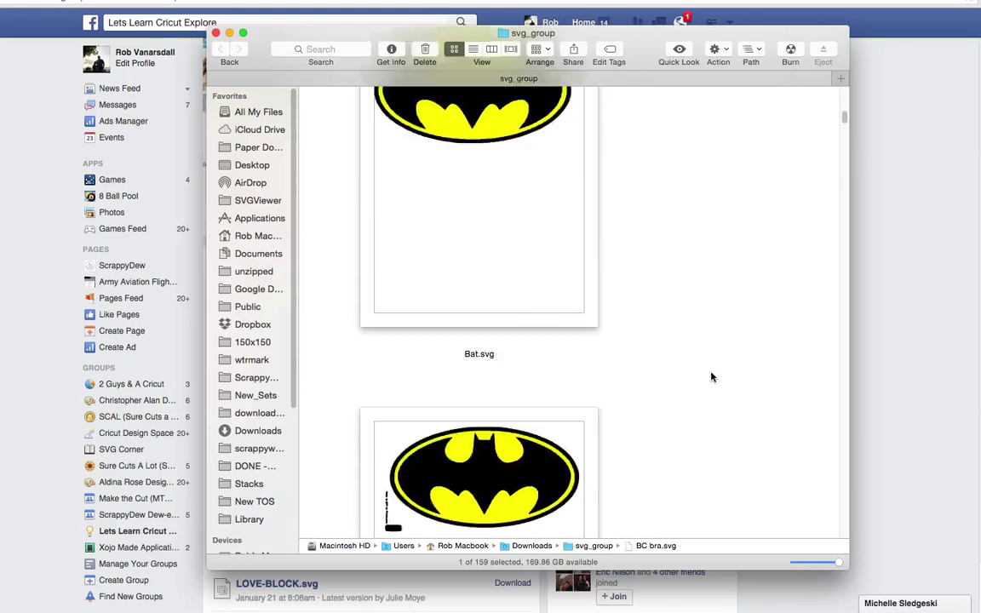
scroll(712, 377, up, 5)
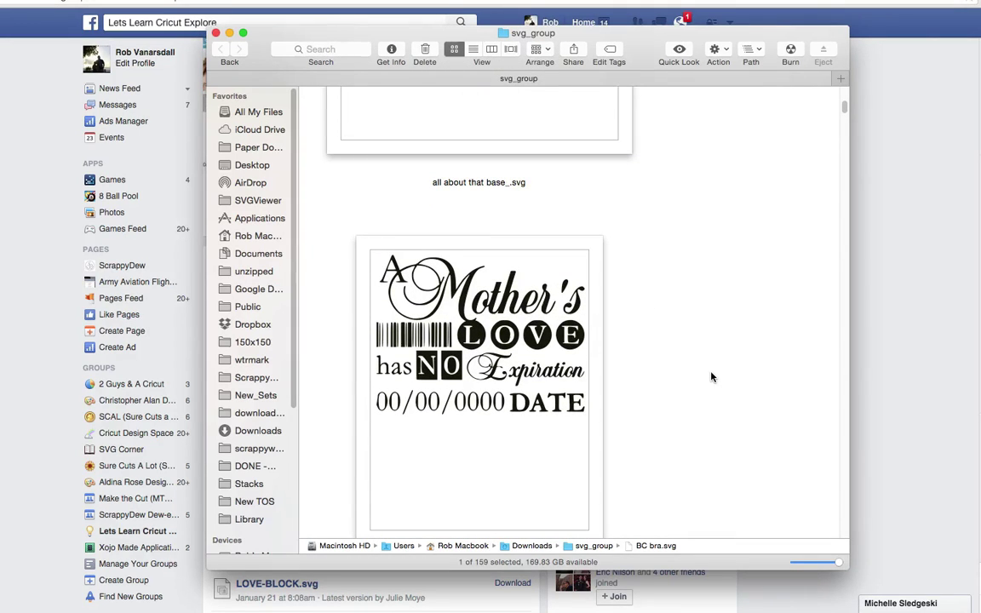
scroll(712, 377, up, 8)
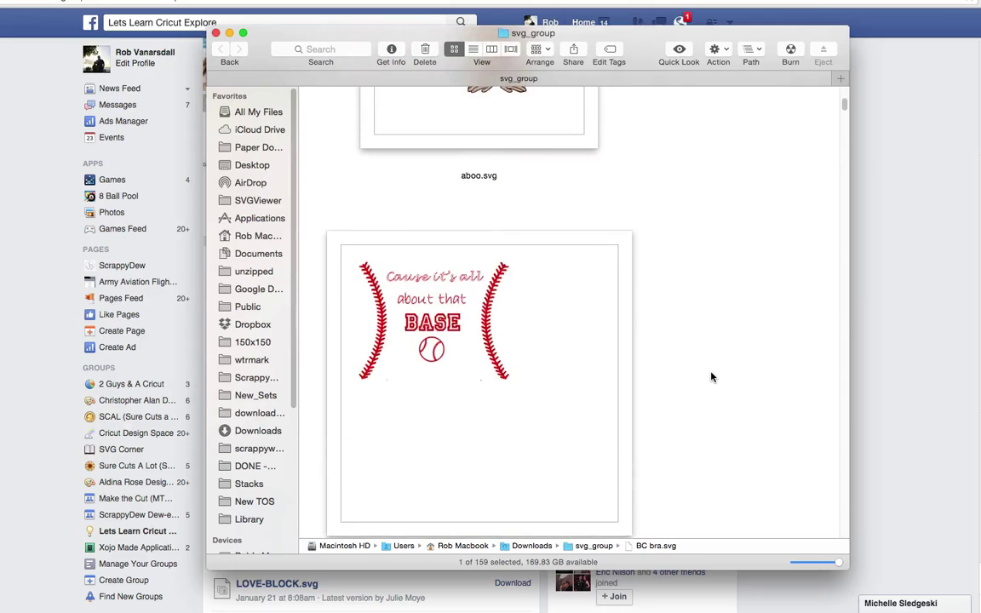
scroll(712, 372, up, 5)
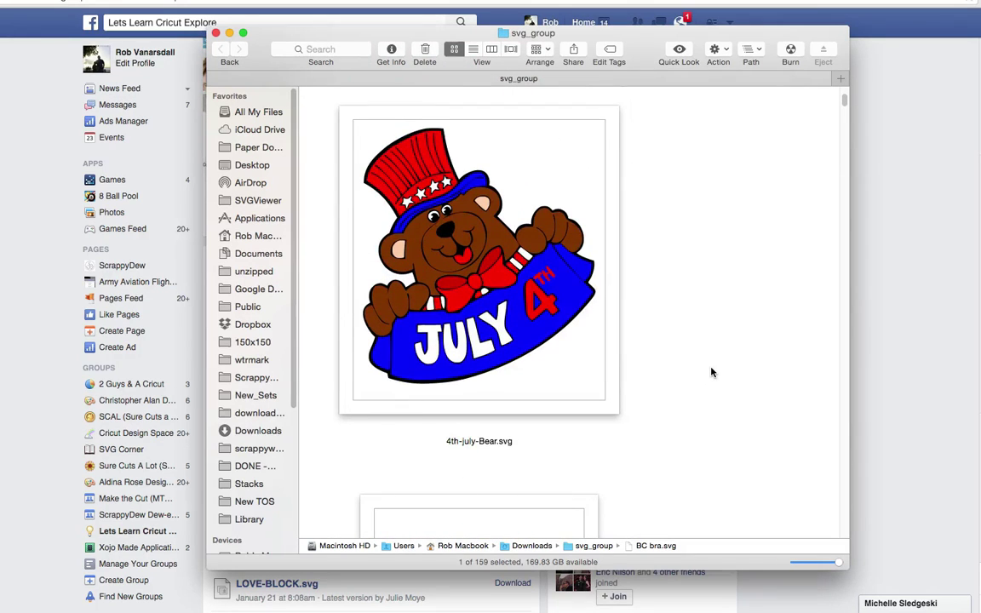
scroll(711, 372, up, 5)
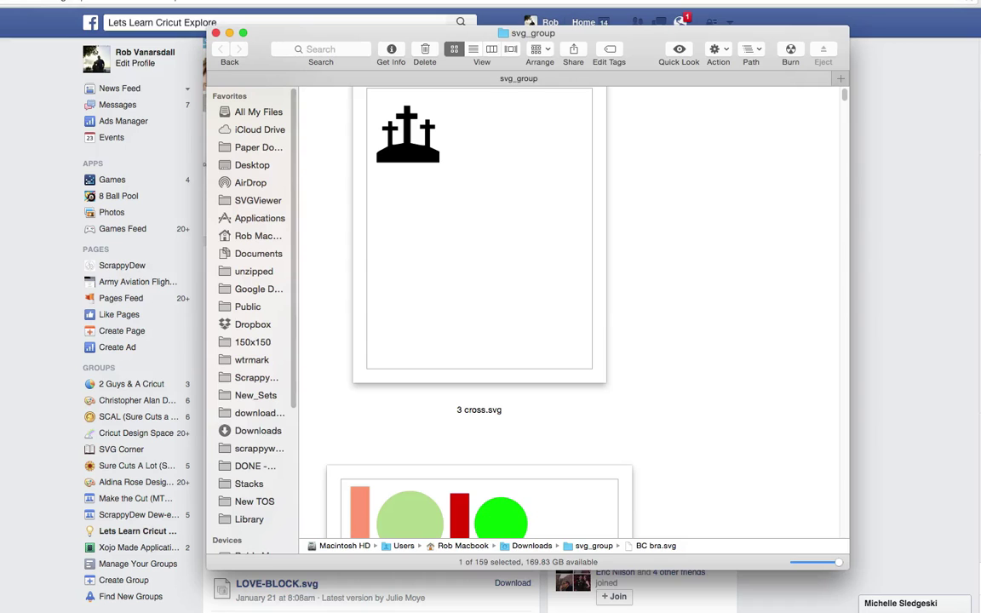
drag(540, 400, 295, 46)
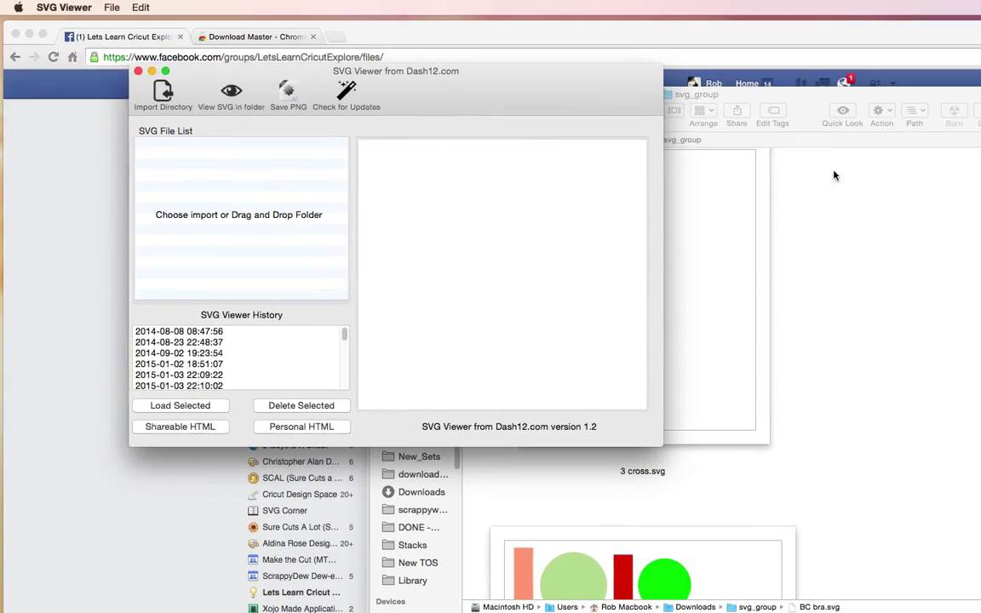
Load the svg_group folder from Downloads into SVG Viewer's file list
click(815, 106)
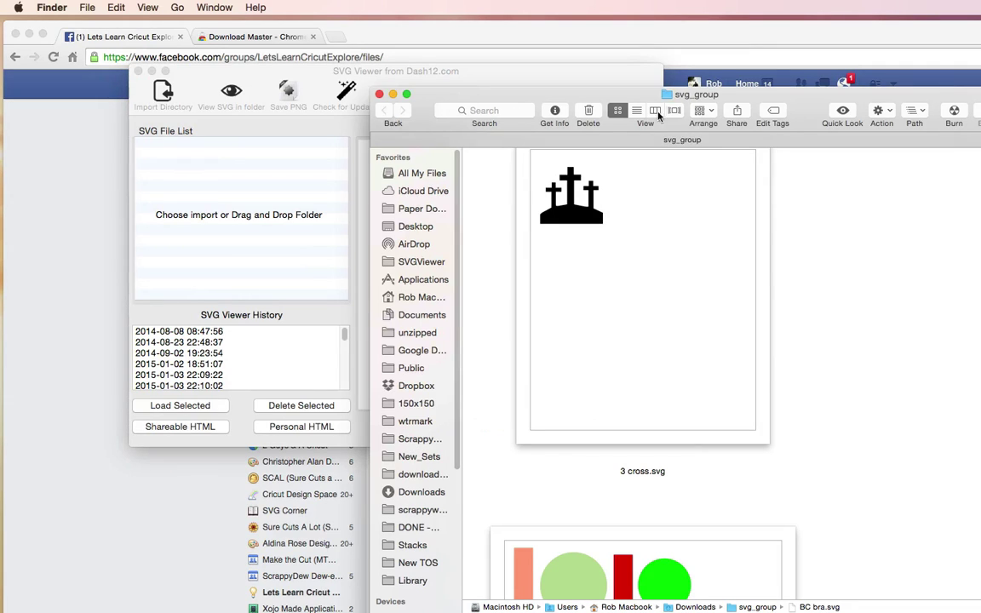
super+click(683, 94)
click(698, 107)
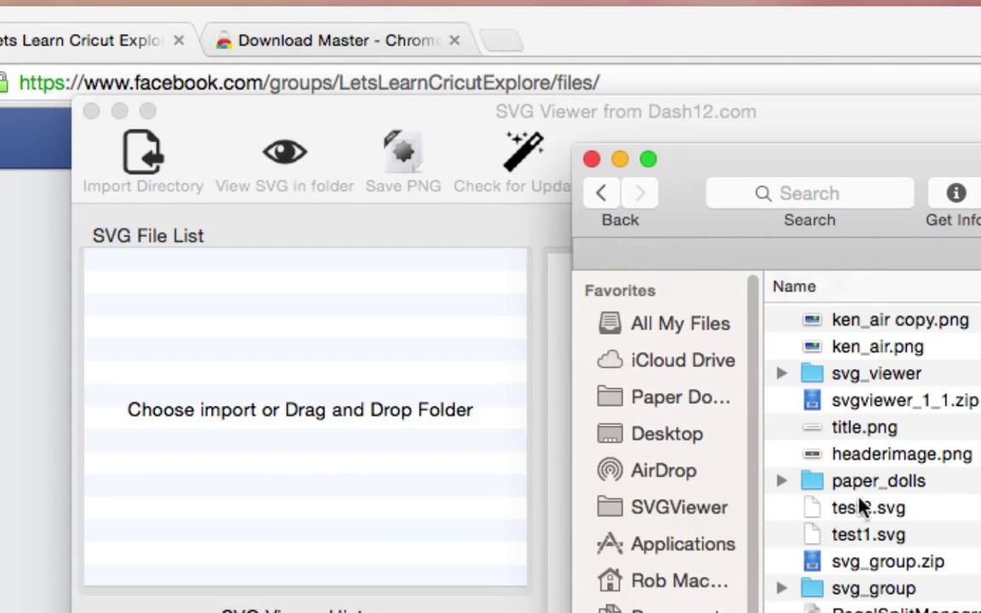
click(817, 595)
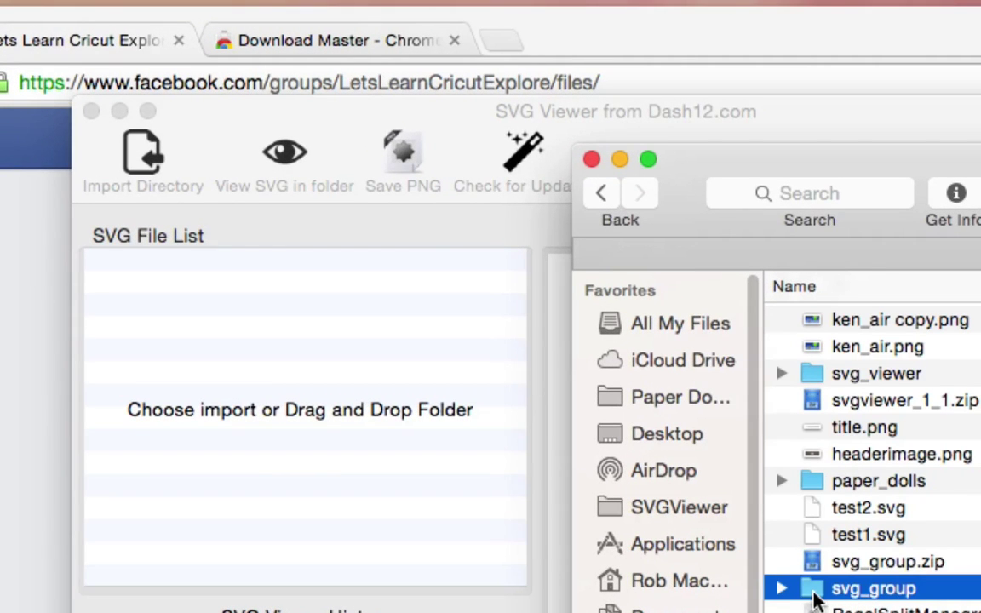
drag(815, 600, 218, 457)
click(355, 562)
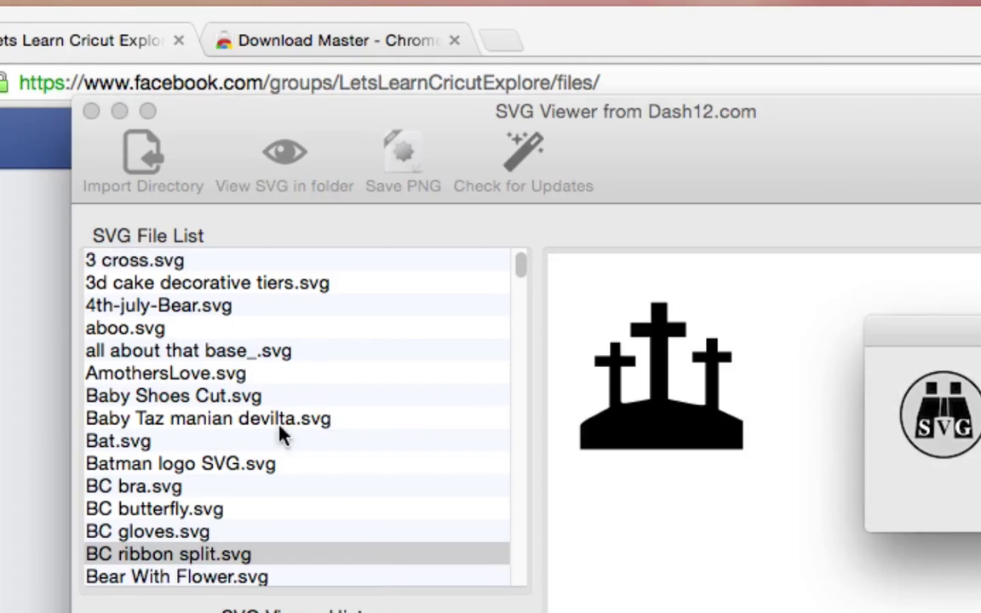
Preview all about that base_, AmothersLove, 4th-july-Bear, then 3d cake decorative tiers SVGs
click(592, 363)
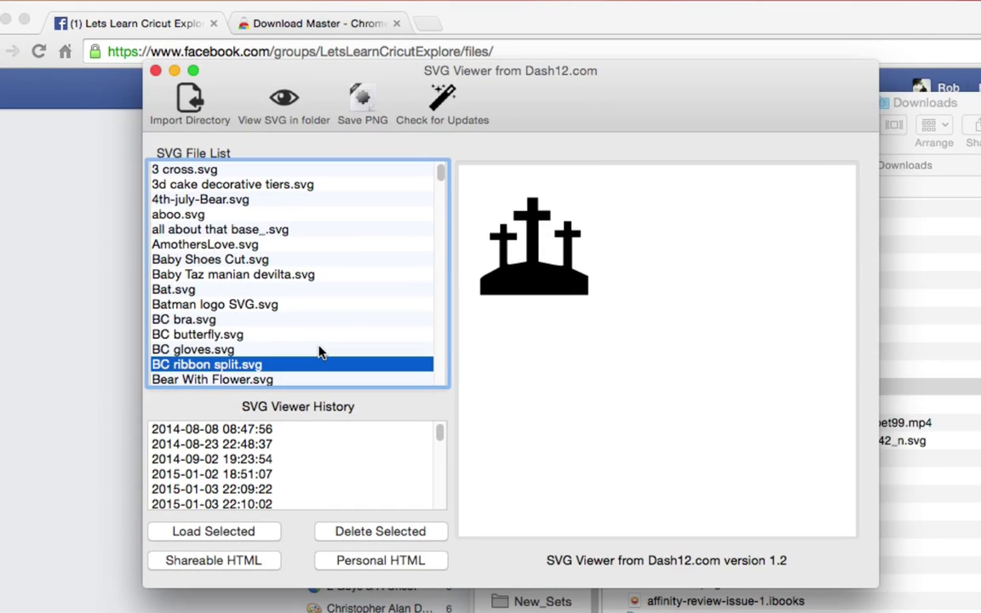
scroll(319, 351, down, 20)
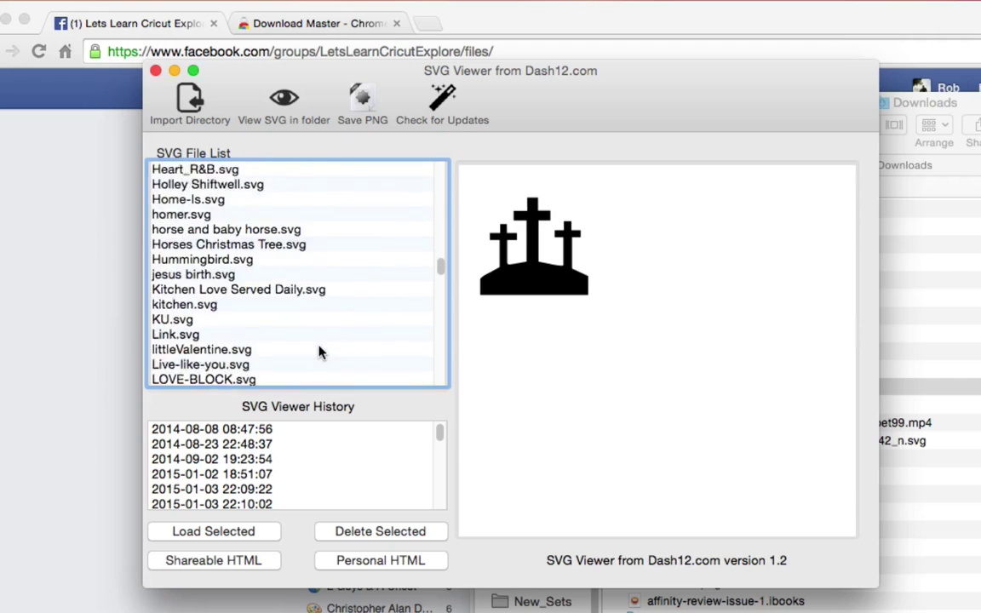
scroll(320, 352, up, 20)
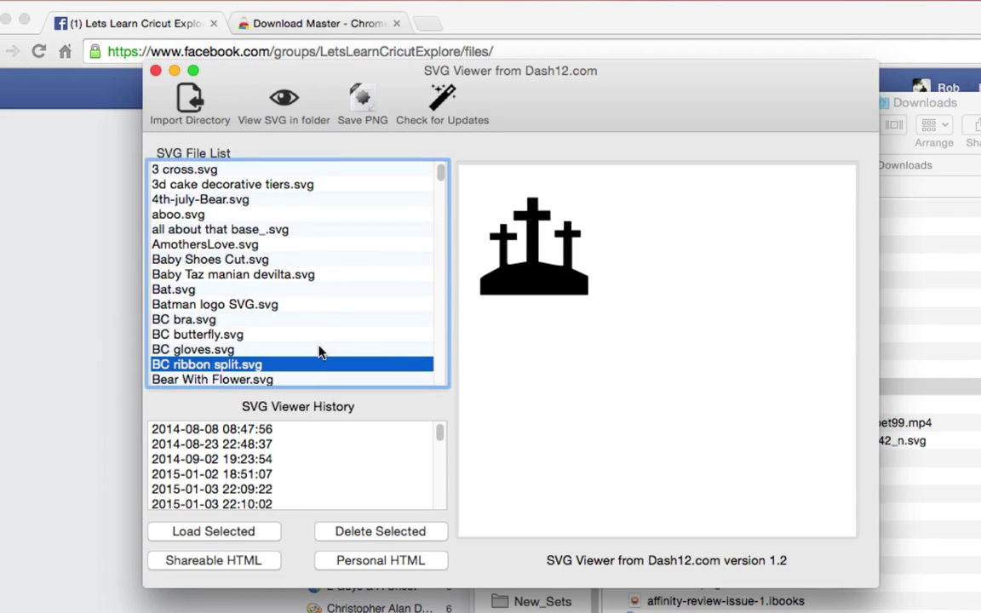
click(209, 228)
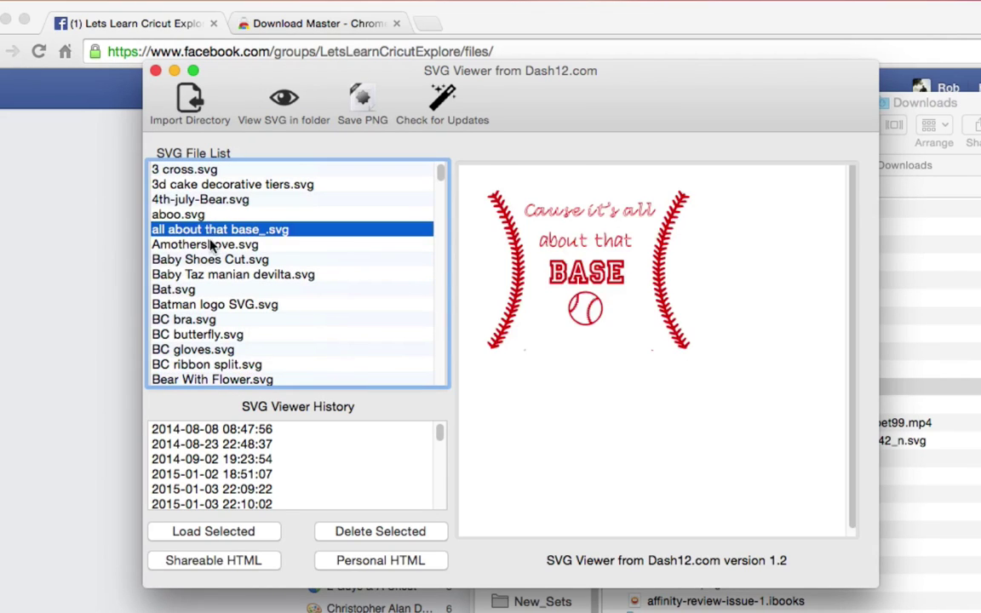
click(204, 243)
click(195, 199)
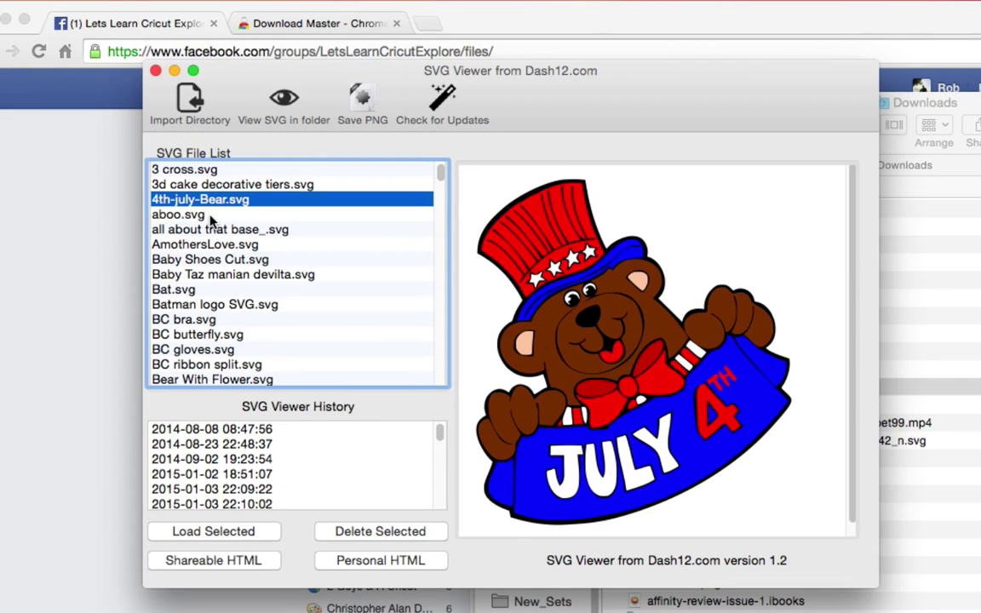
click(242, 186)
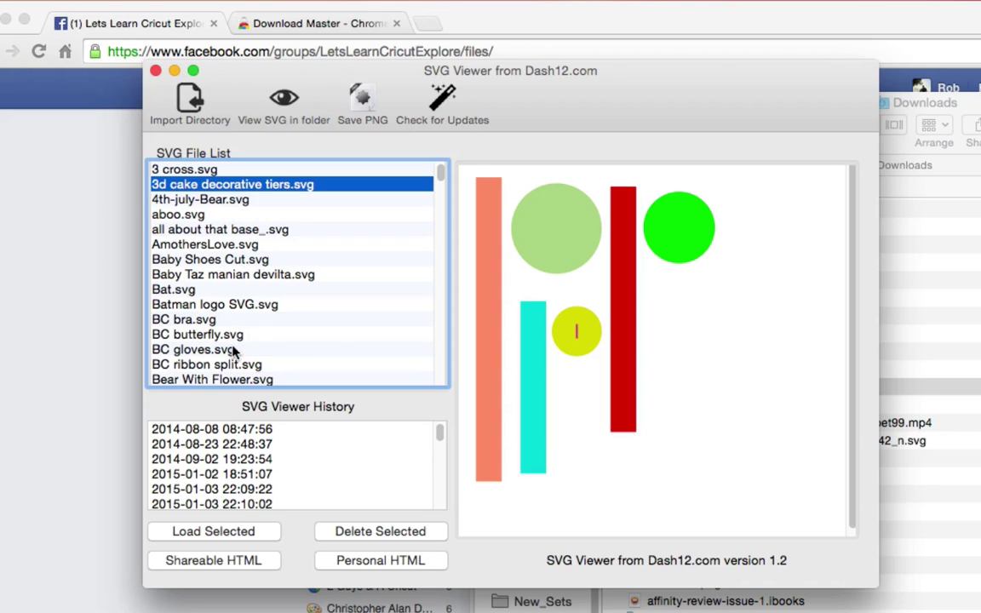
scroll(213, 323, down, 3)
scroll(259, 347, up, 3)
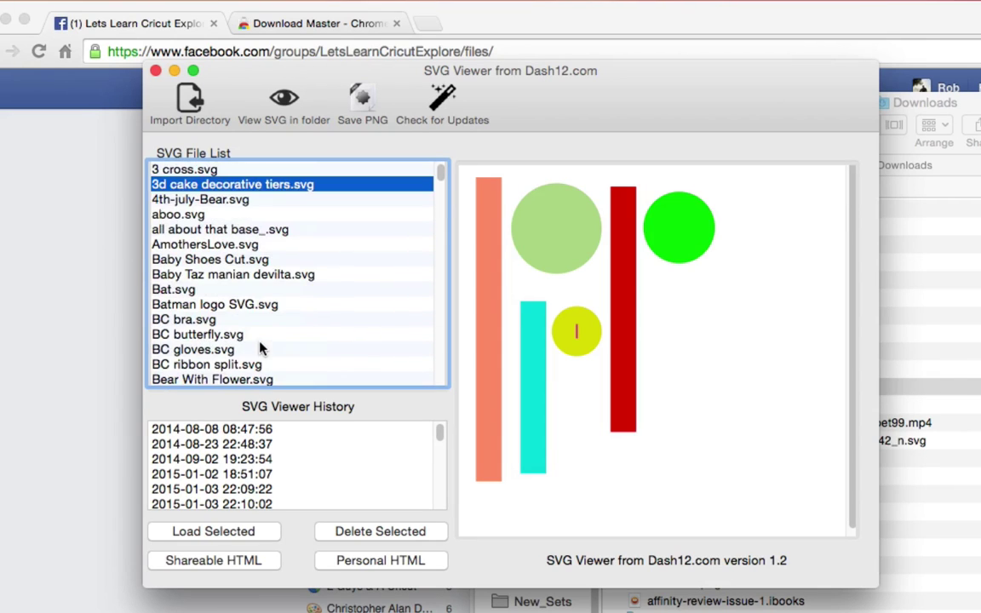
Start a Shareable HTML export and change the page title to 'SVG Files'
click(229, 567)
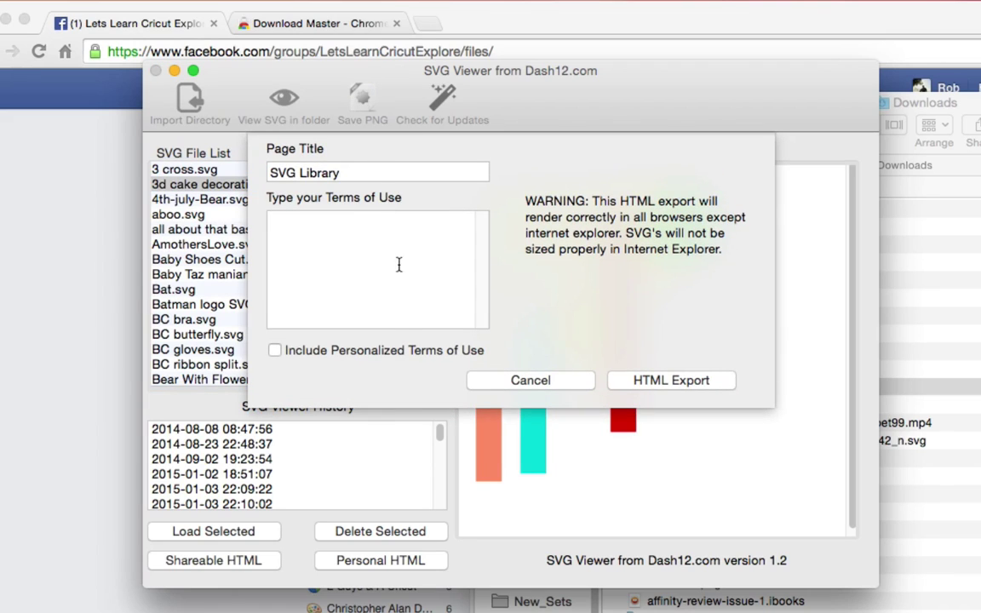
double_click(330, 174)
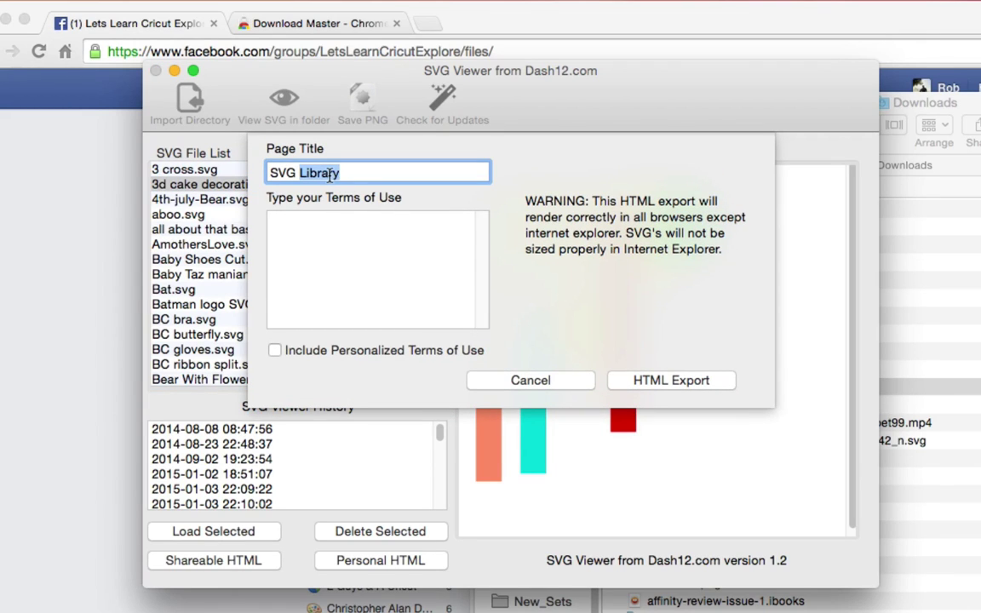
key(BackSpace)
key(BackSpace)
key(BackSpace)
key(BackSpace)
key(BackSpace)
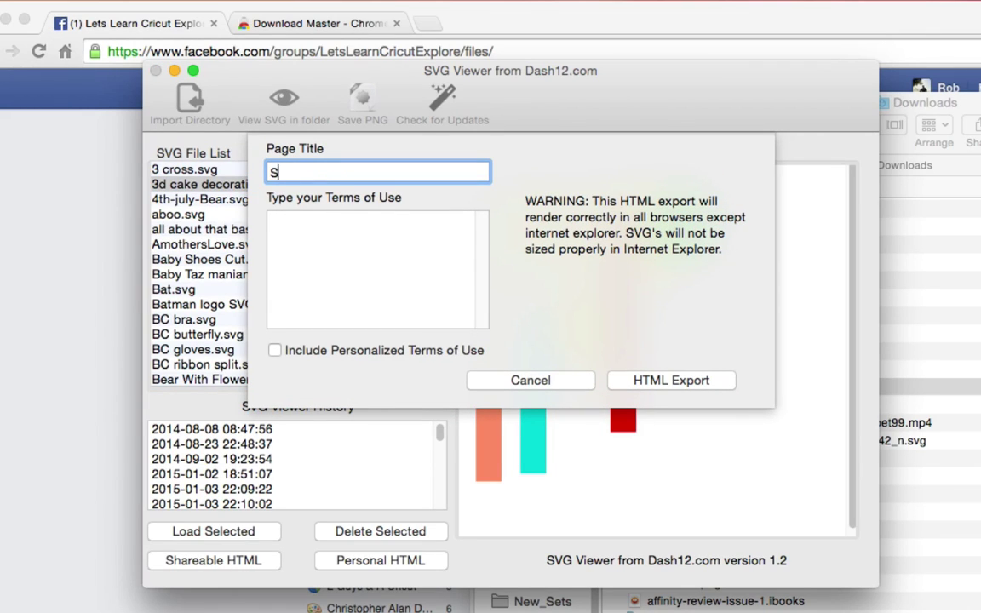
text(SVG Files)
Run the HTML export, accept the warning, and save it as 'Facebook SVG' in Downloads > svg_group
click(662, 380)
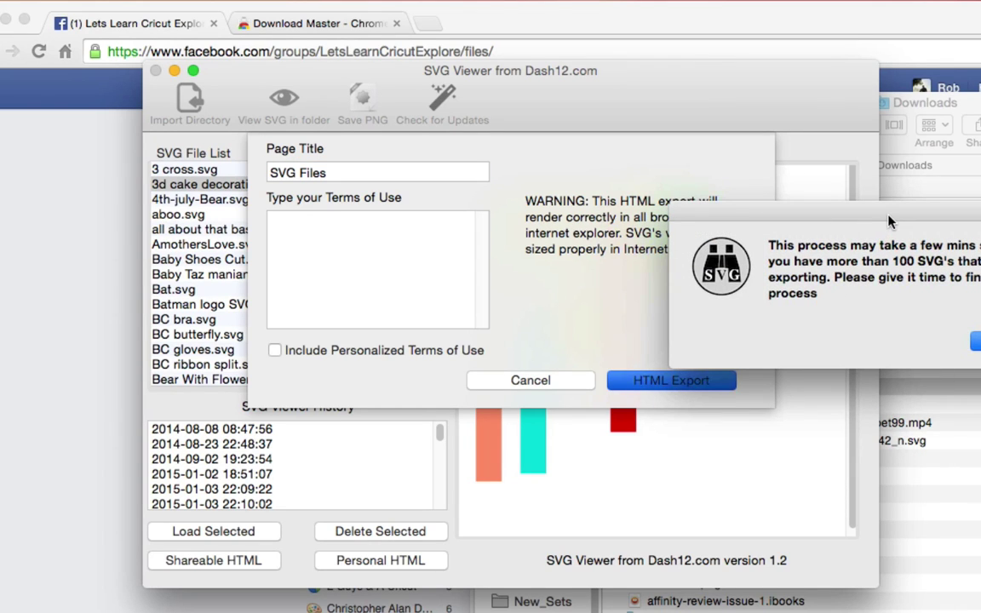
drag(888, 222, 754, 212)
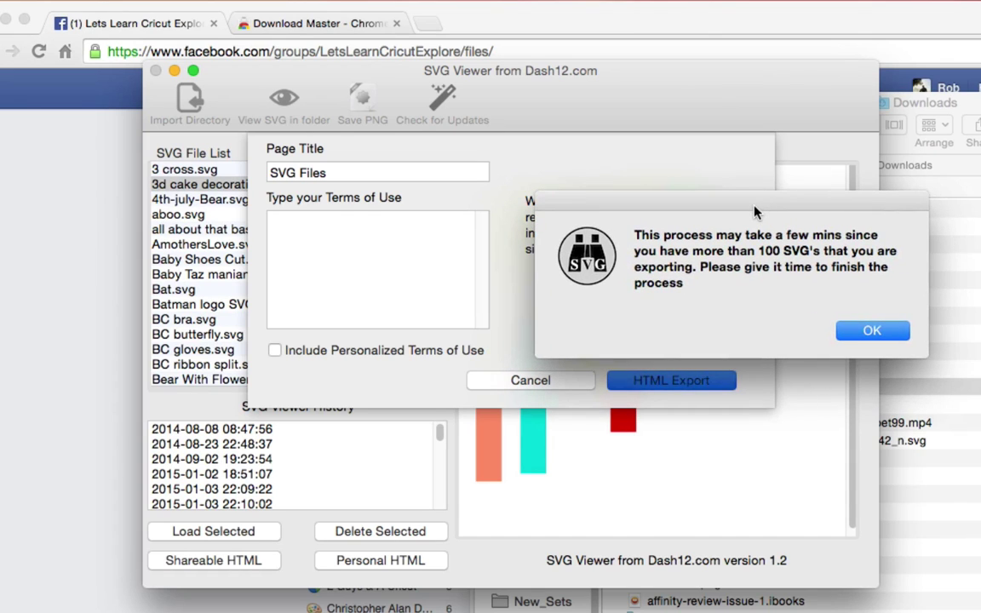
click(873, 332)
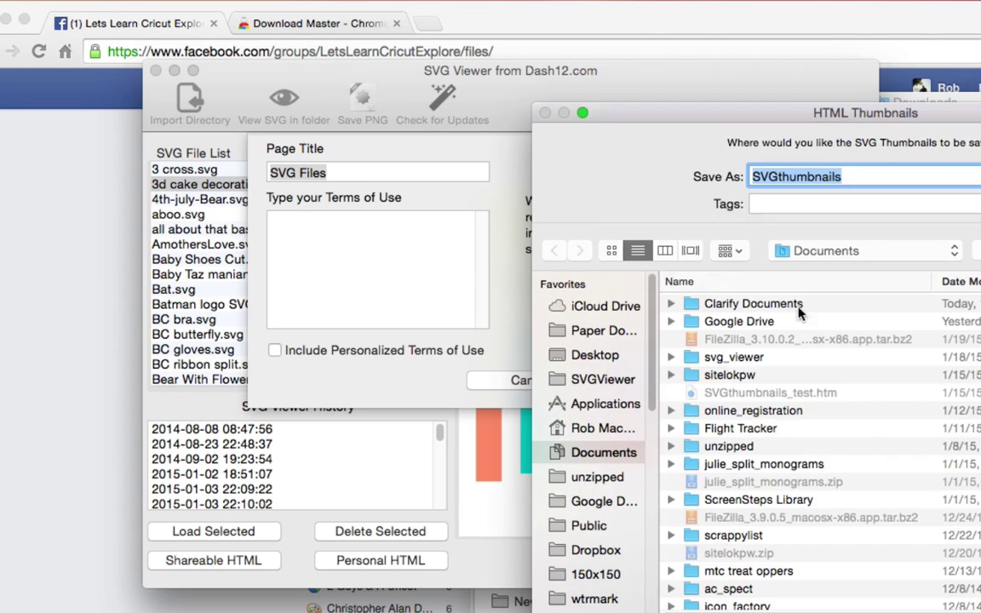
scroll(611, 524, down, 5)
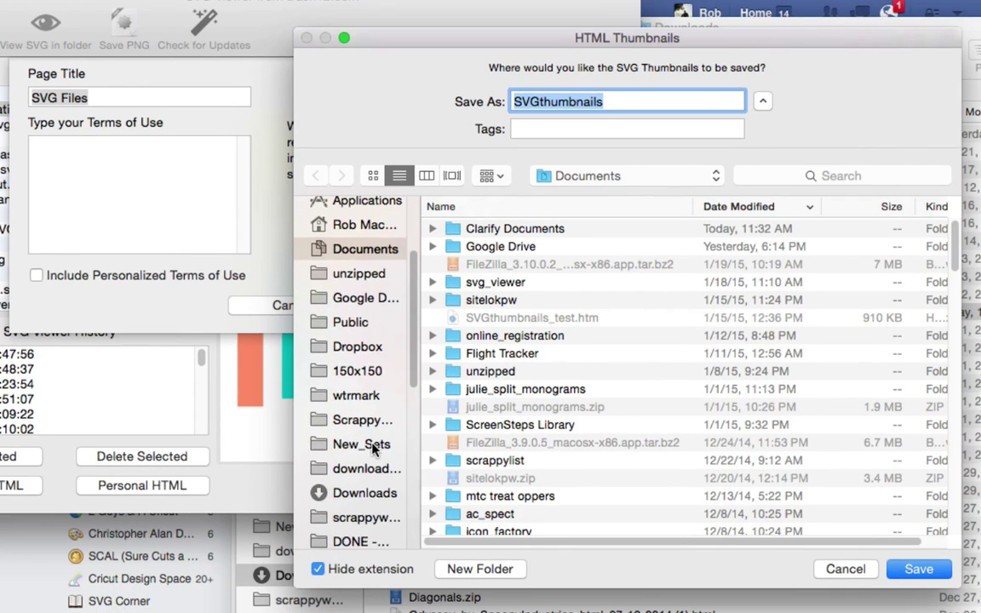
click(368, 494)
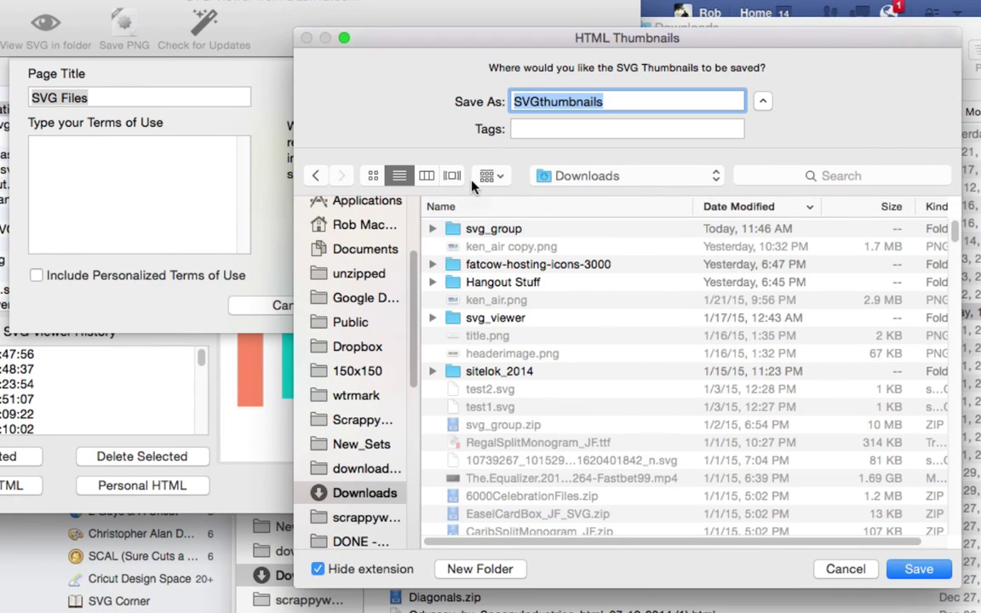
double_click(459, 230)
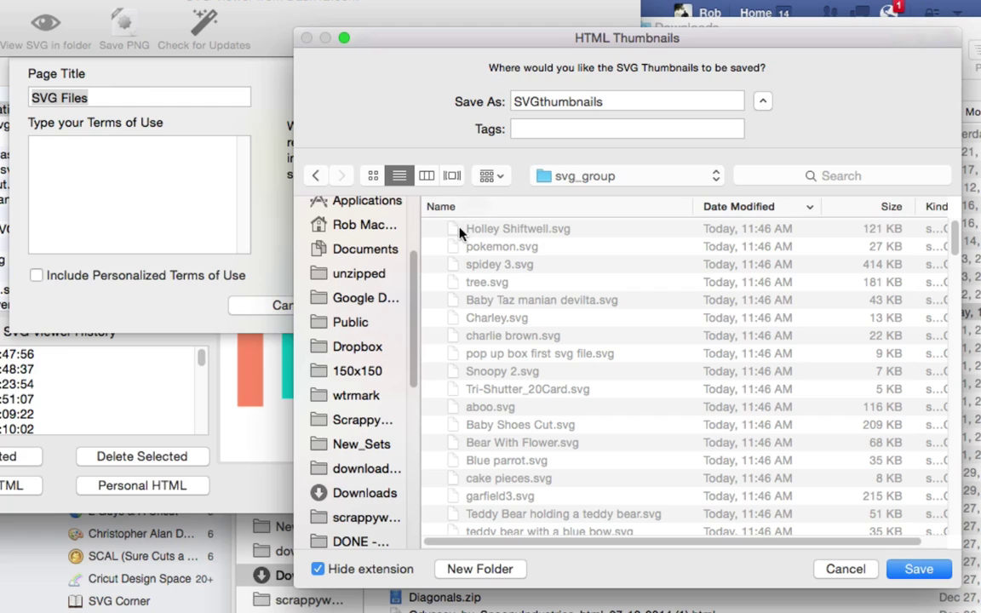
drag(606, 101, 502, 99)
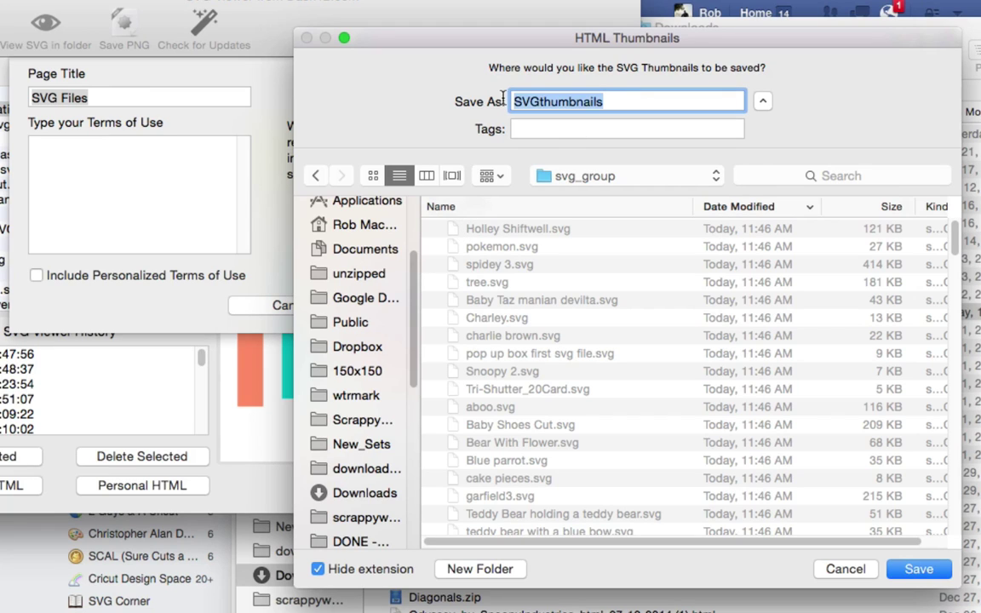
text(Faceb)
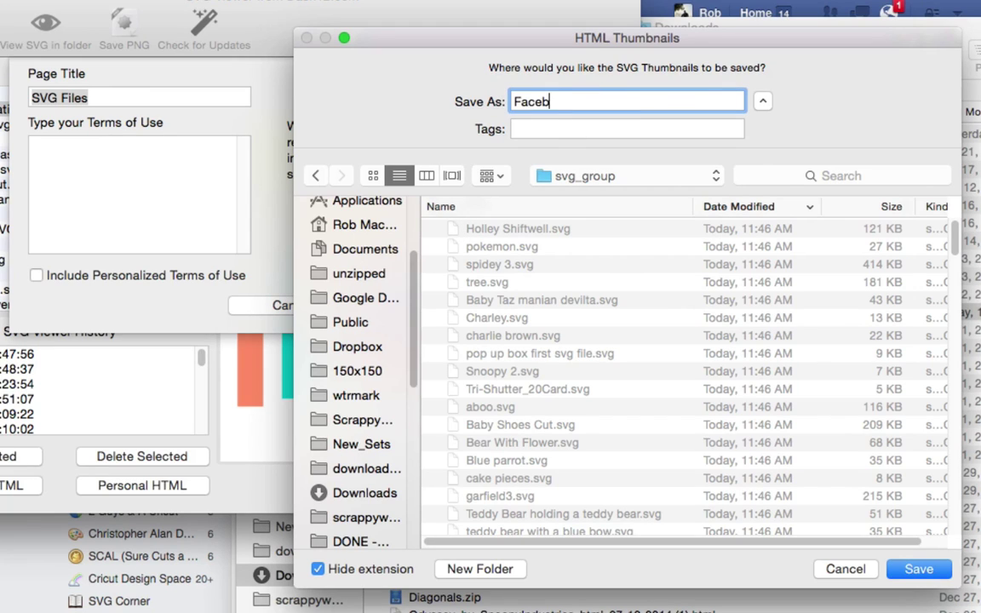
text(ook SVG)
click(911, 569)
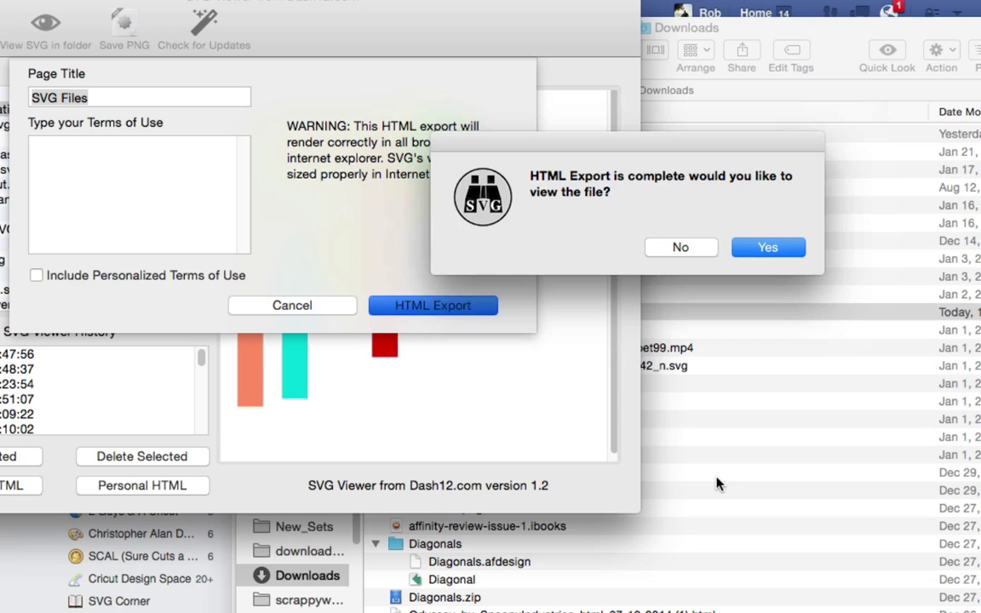
Open Facebook SVG.htm in Chrome, browse the thumbnails and Bear With Flower save options, then return to SVG Viewer
click(760, 247)
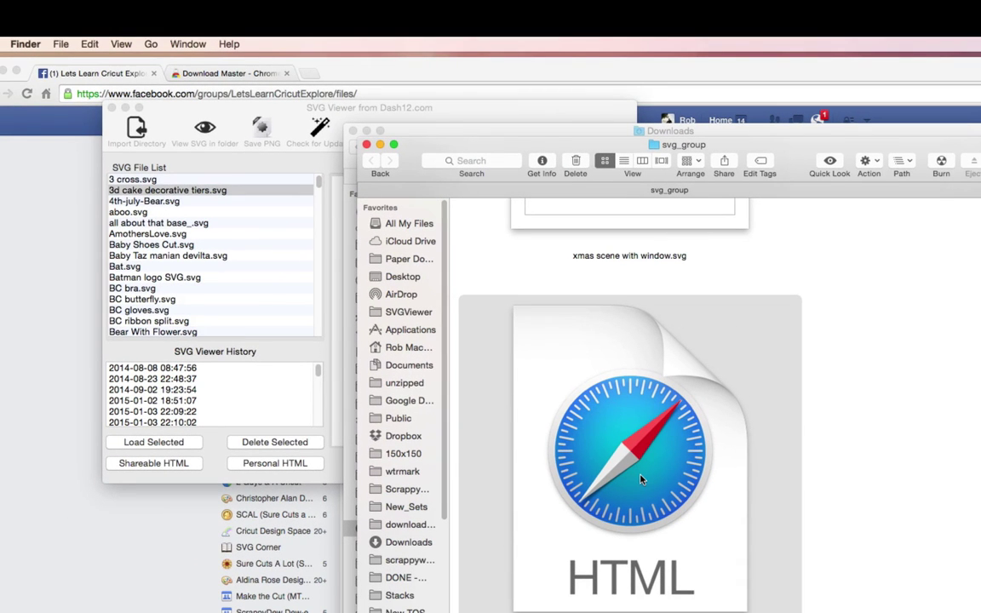
drag(644, 474, 88, 95)
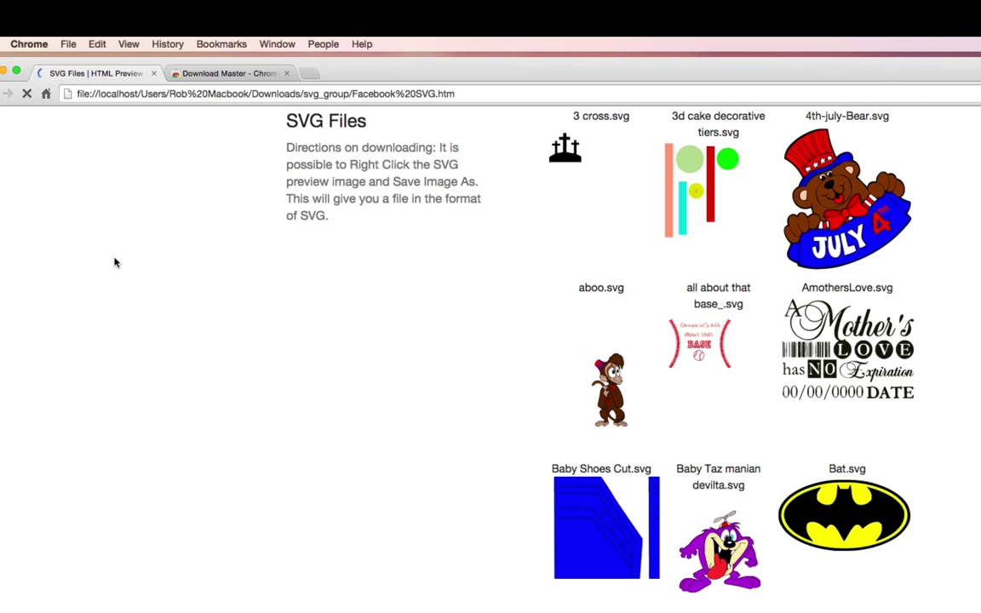
scroll(348, 396, down, 10)
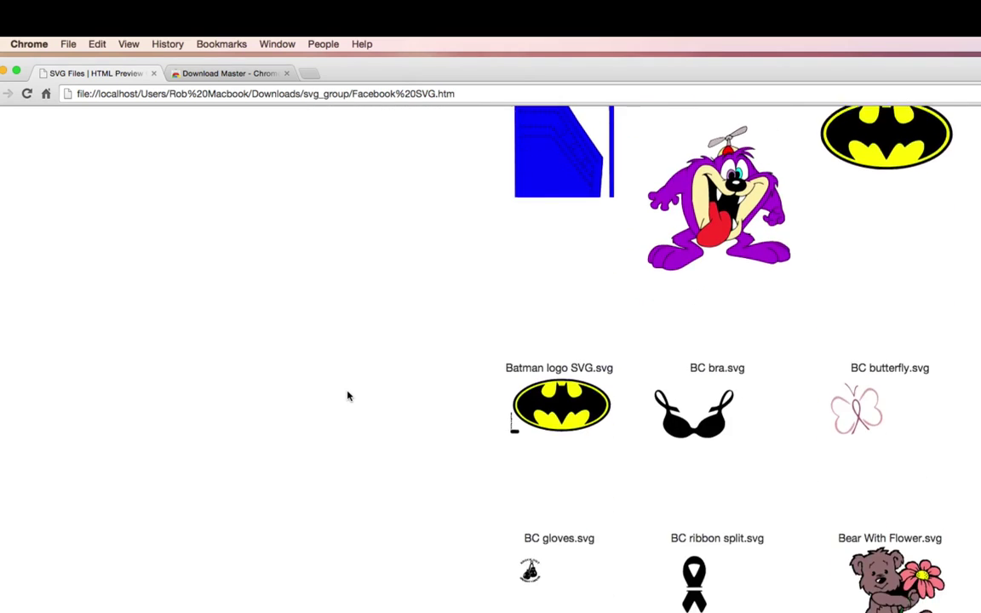
scroll(347, 396, down, 20)
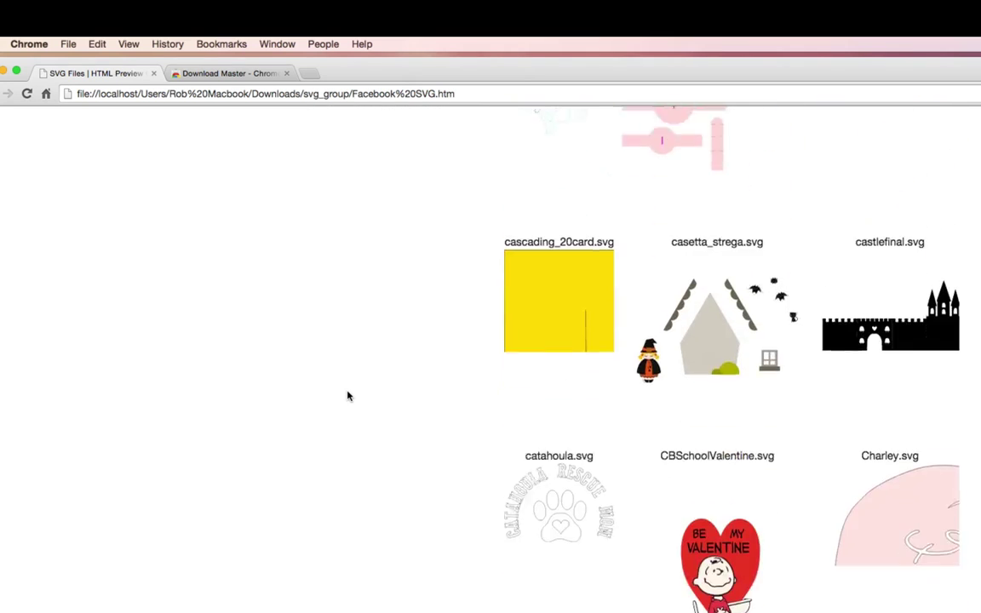
scroll(347, 396, down, 20)
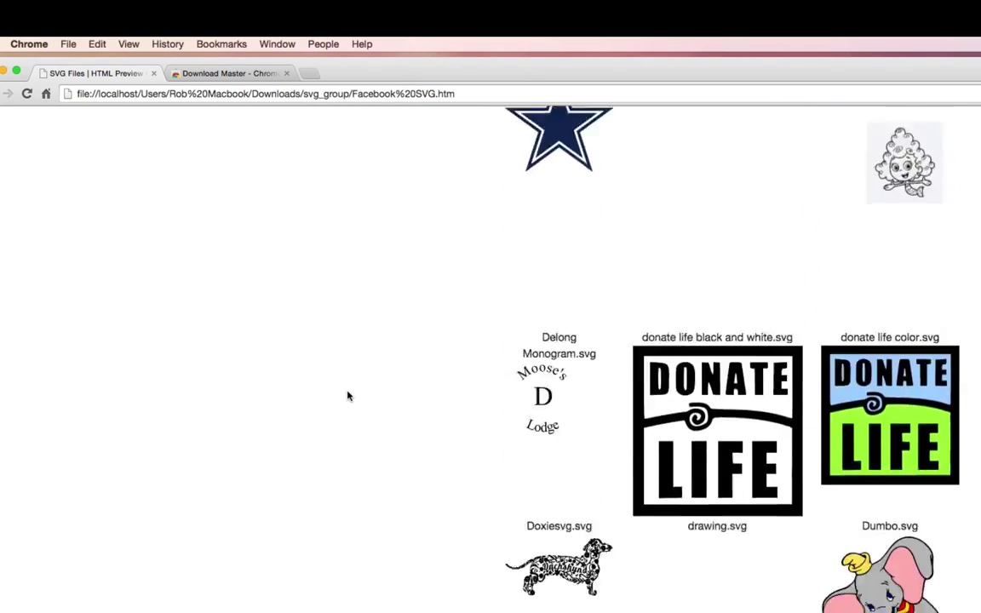
scroll(347, 396, down, 10)
scroll(347, 396, up, 10)
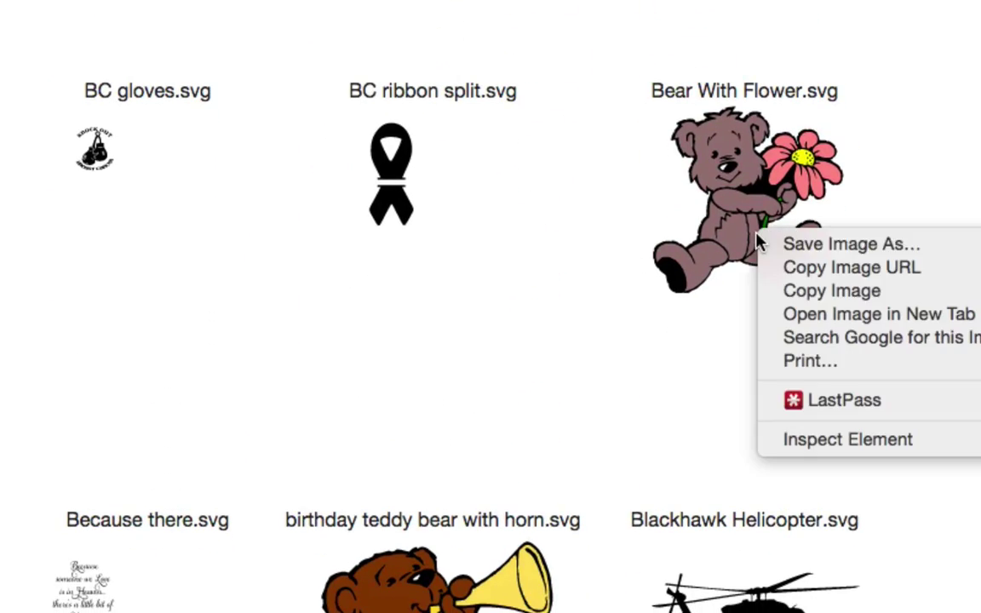
click(799, 246)
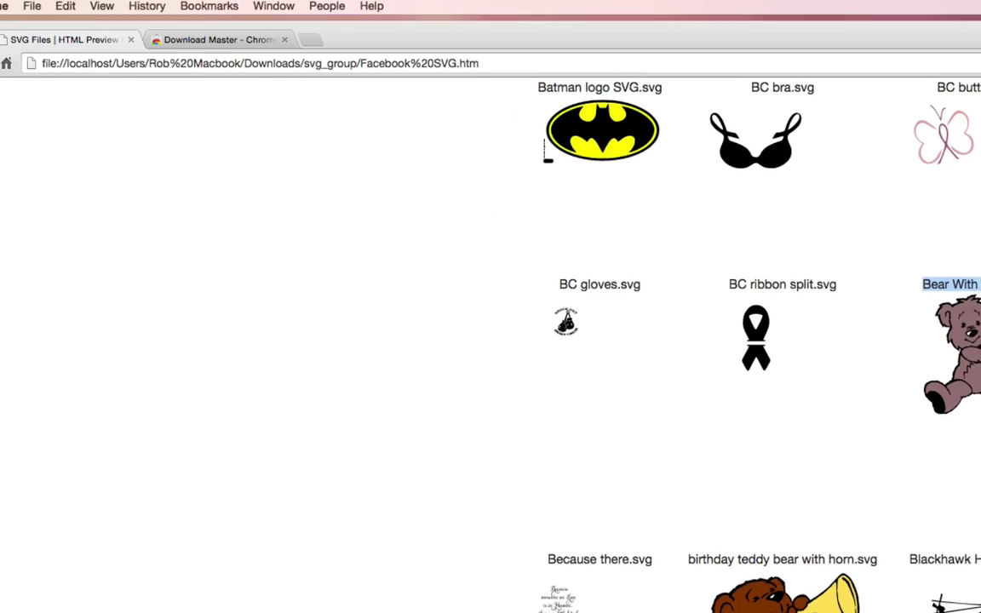
key(super+Tab)
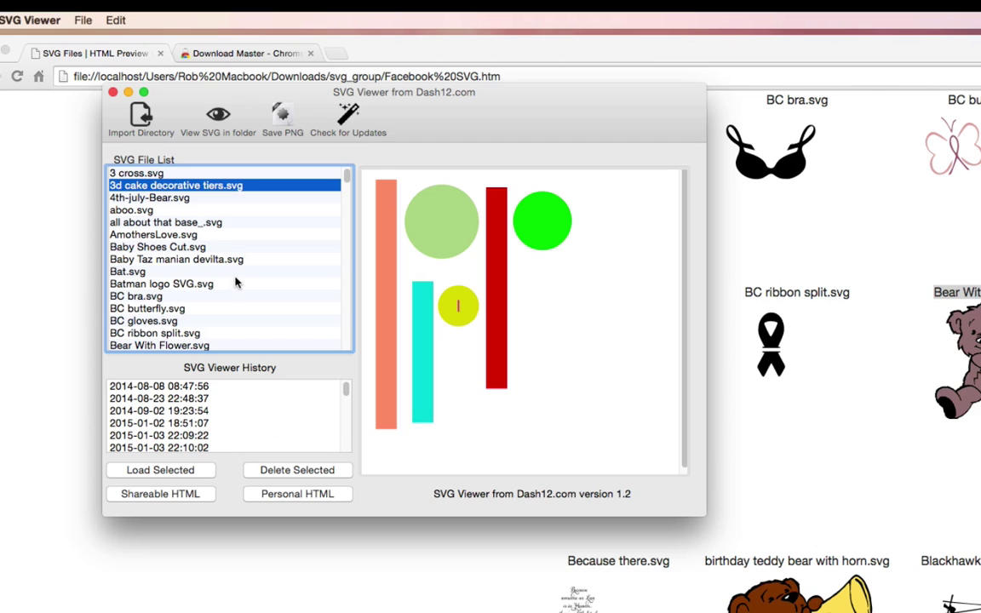
Preview 4th-july-Bear.svg and reveal it in its svg_group folder
click(166, 199)
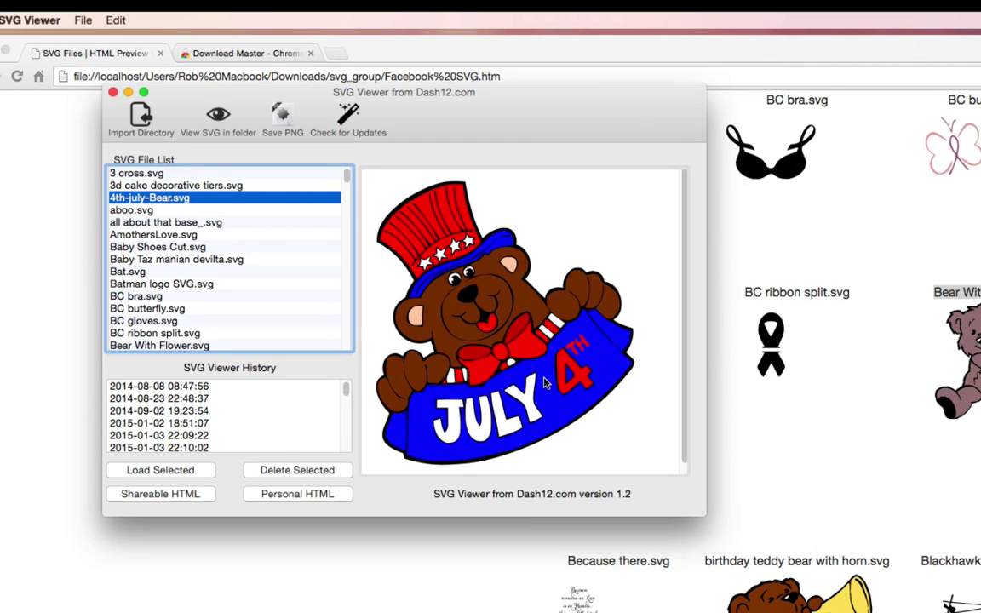
click(218, 117)
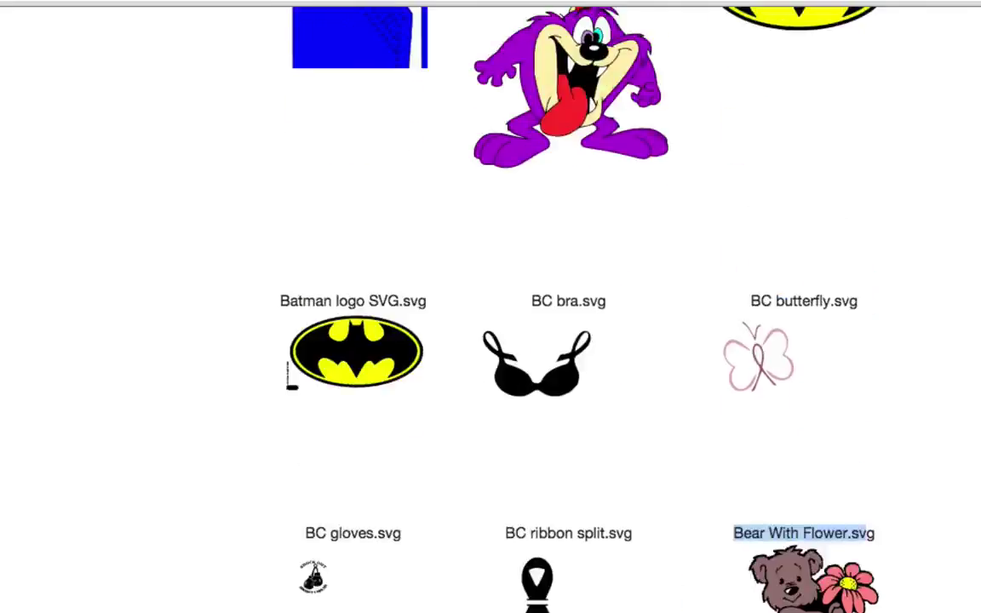
scroll(490, 340, up, 6)
scroll(491, 341, down, 20)
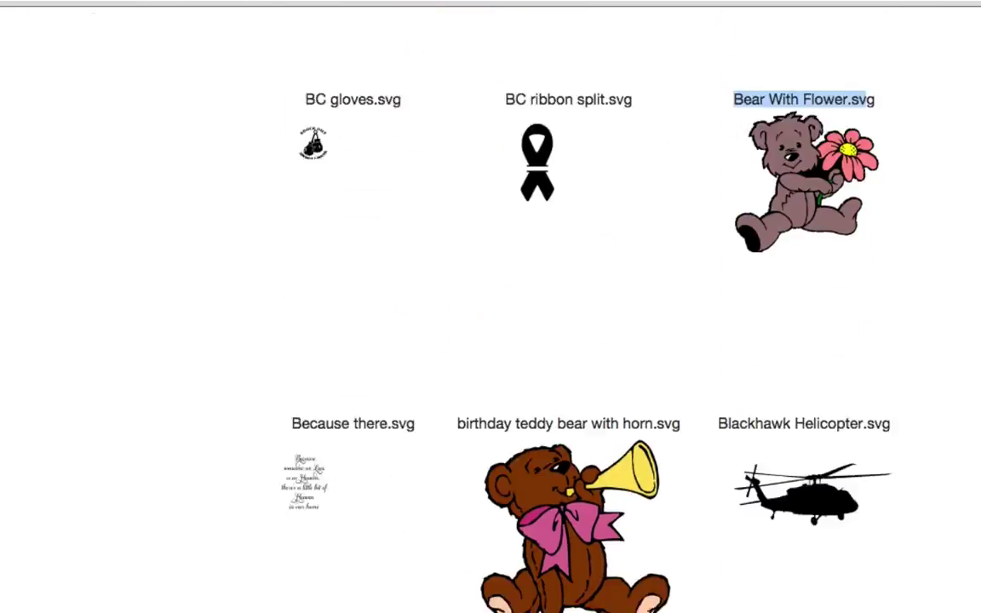
Preview aboo.svg, then 3d cake decorative tiers.svg in SVG Viewer
scroll(490, 340, up, 10)
scroll(490, 307, up, 15)
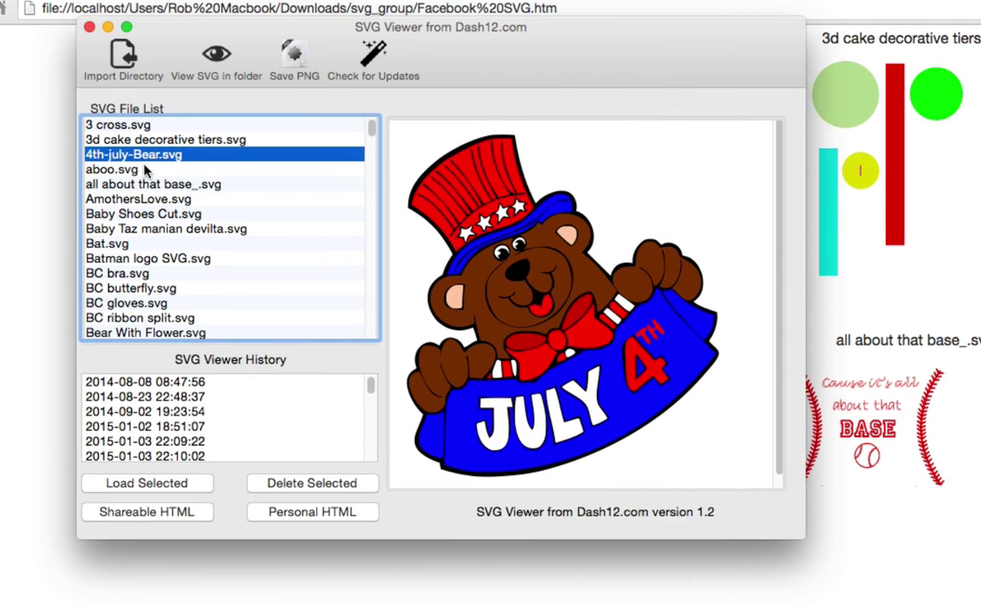
click(145, 169)
click(140, 139)
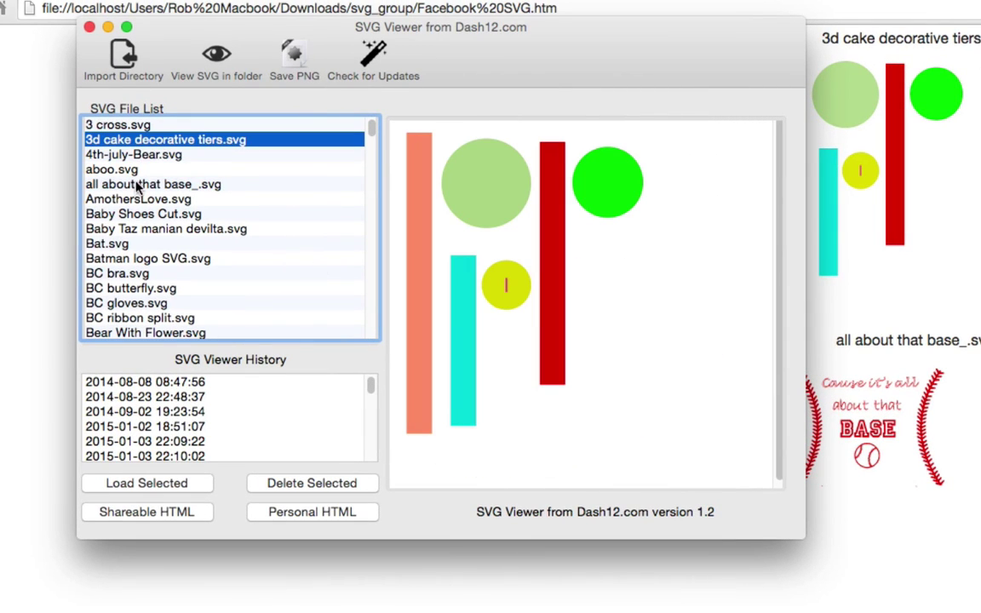